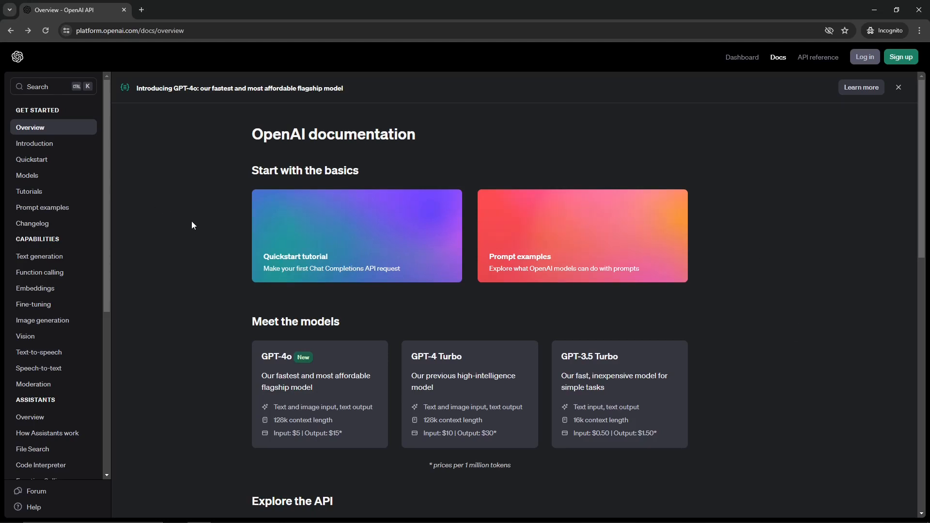
Load platform.openai.com from the address bar
{"action": "left_click", "coordinate": [194, 30]}
{"action": "left_click_drag", "start_coordinate": [213, 30], "coordinate": [170, 31]}
{"action": "key", "text": "BackSpace"}
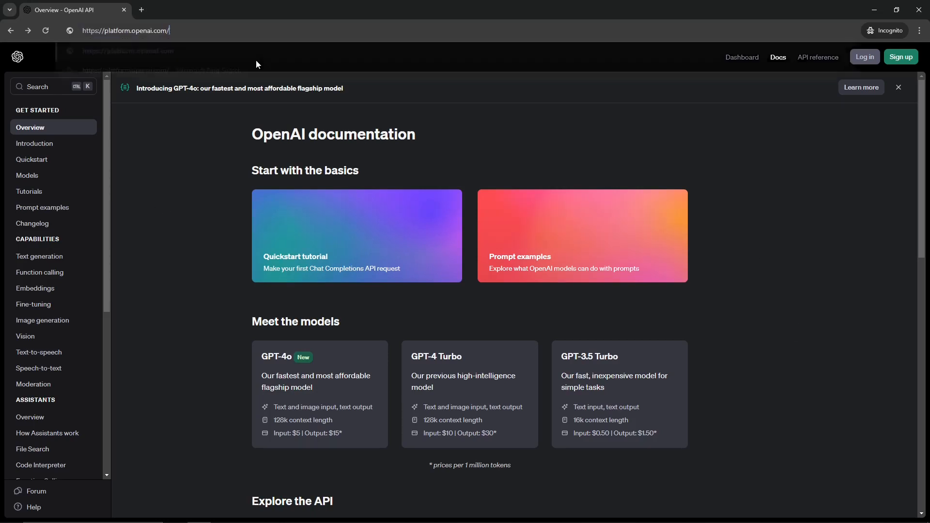
{"action": "key", "text": "Return"}
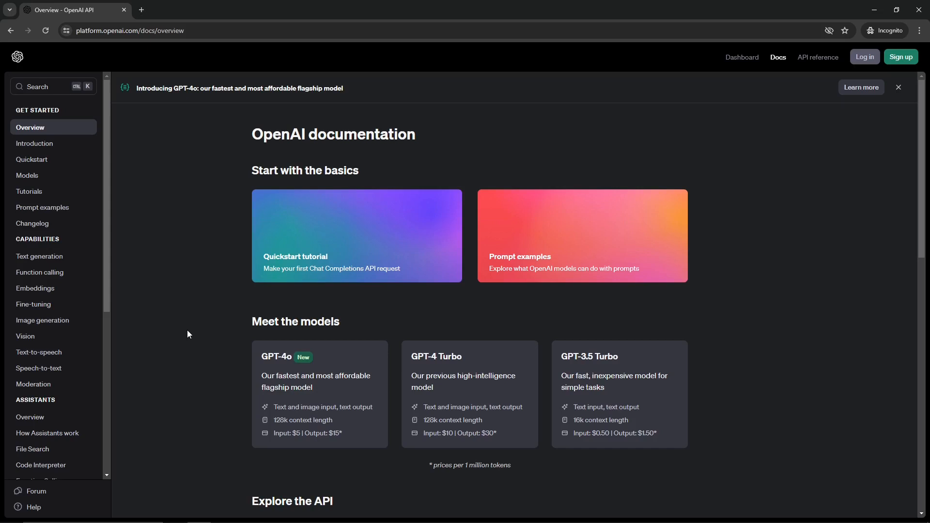
Scroll the documentation overview to the models section and open the GPT-4o model details
{"action": "scroll", "coordinate": [178, 330], "scroll_direction": "down", "scroll_amount": 1}
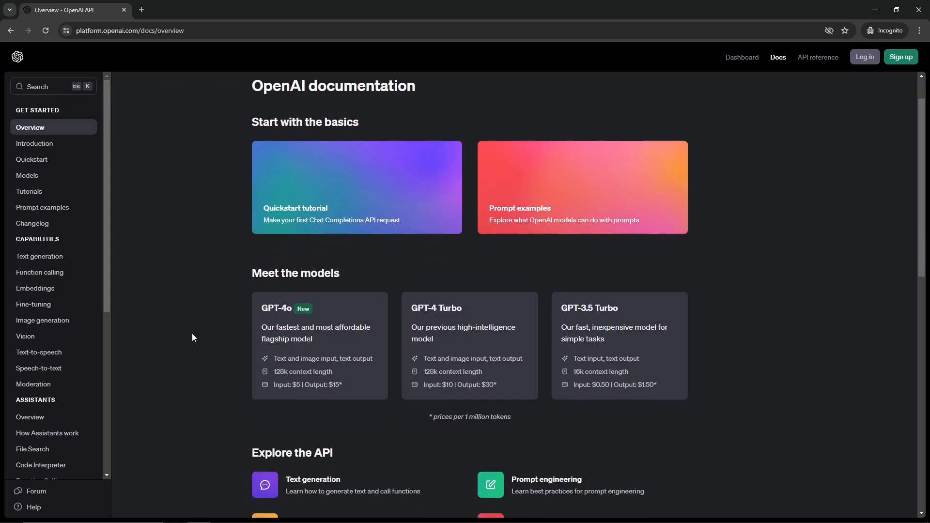
{"action": "triple_click", "coordinate": [257, 273]}
{"action": "left_click", "coordinate": [247, 347]}
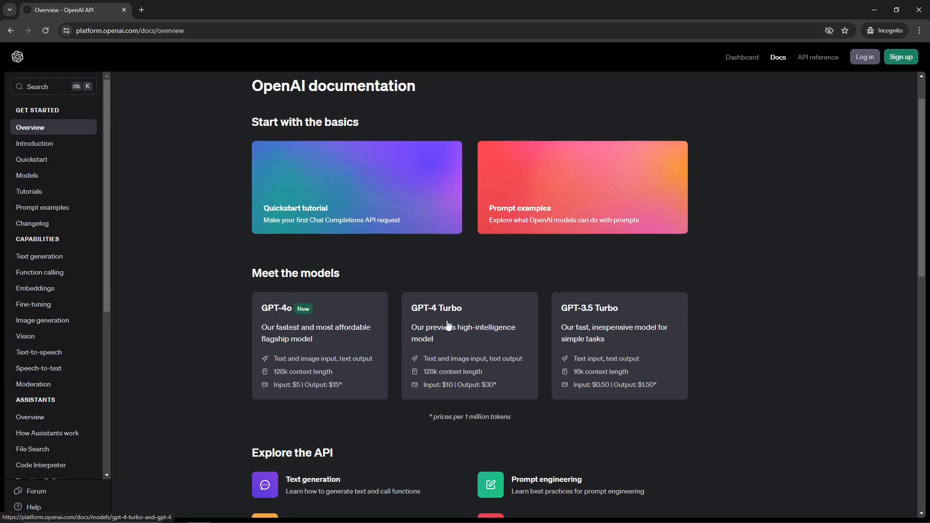
{"action": "scroll", "coordinate": [460, 320], "scroll_direction": "down", "scroll_amount": 1}
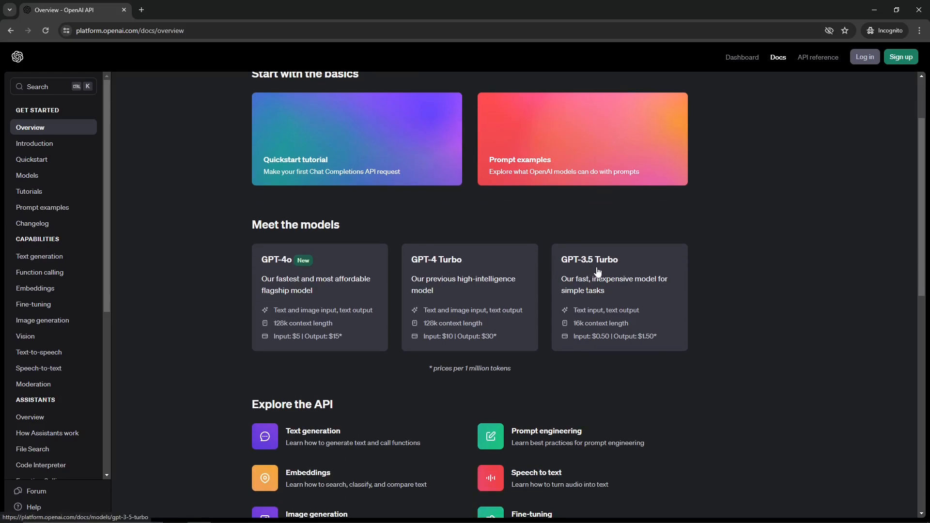
{"action": "left_click", "coordinate": [319, 305]}
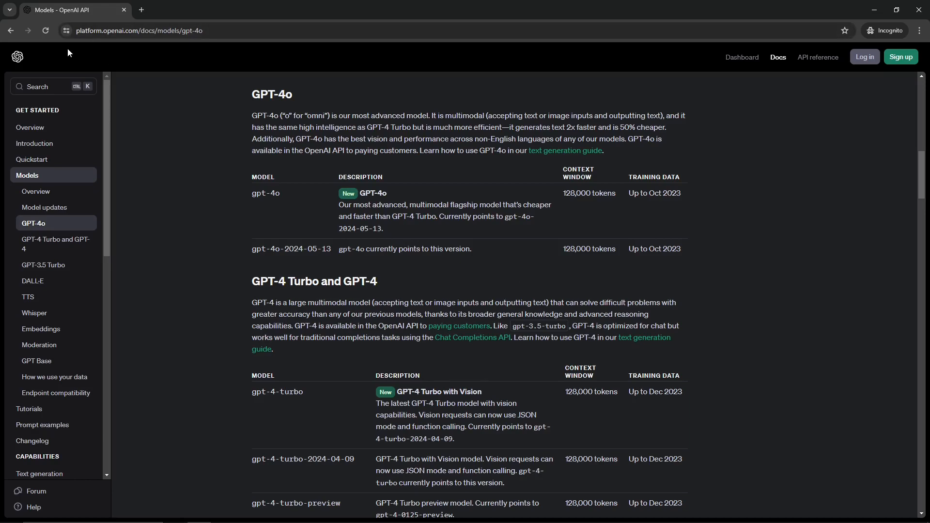
Return to the documentation overview and scroll through its API guides and sidebar topics
{"action": "left_click", "coordinate": [13, 33]}
{"action": "scroll", "coordinate": [765, 382], "scroll_direction": "down", "scroll_amount": 3}
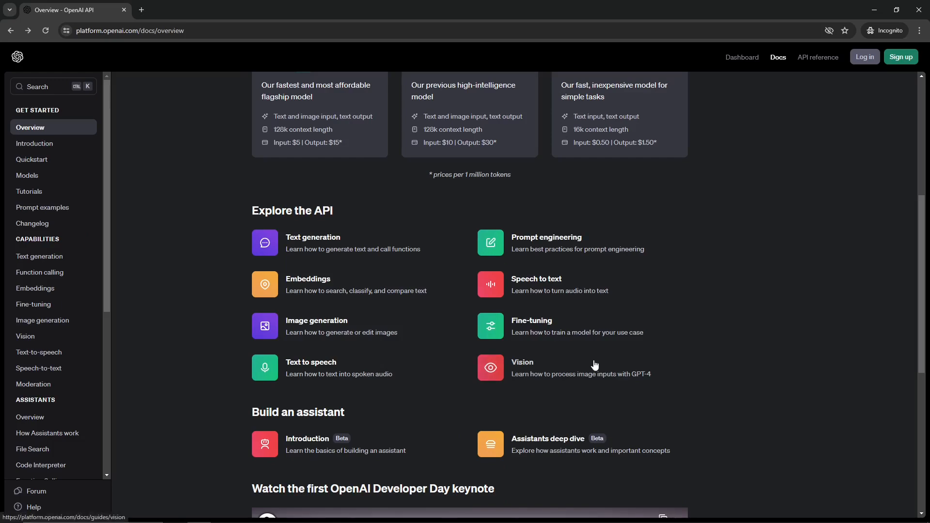
{"action": "scroll", "coordinate": [594, 364], "scroll_direction": "down", "scroll_amount": 3}
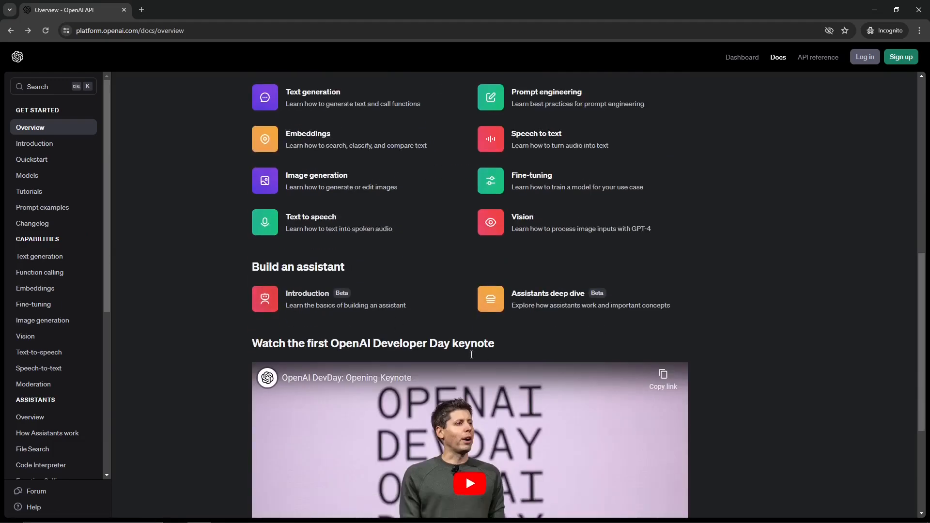
{"action": "scroll", "coordinate": [499, 412], "scroll_direction": "down", "scroll_amount": 4}
{"action": "scroll", "coordinate": [31, 336], "scroll_direction": "down", "scroll_amount": 3}
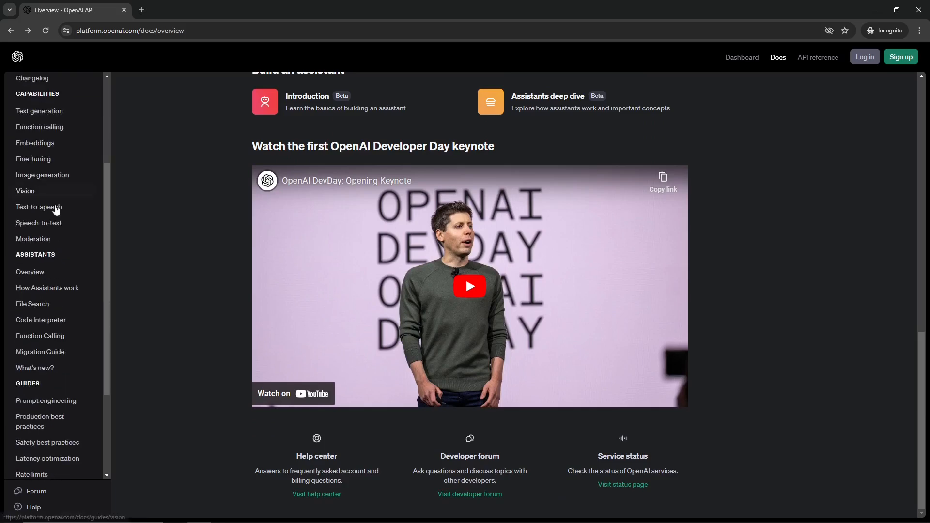
{"action": "scroll", "coordinate": [29, 271], "scroll_direction": "down", "scroll_amount": 3}
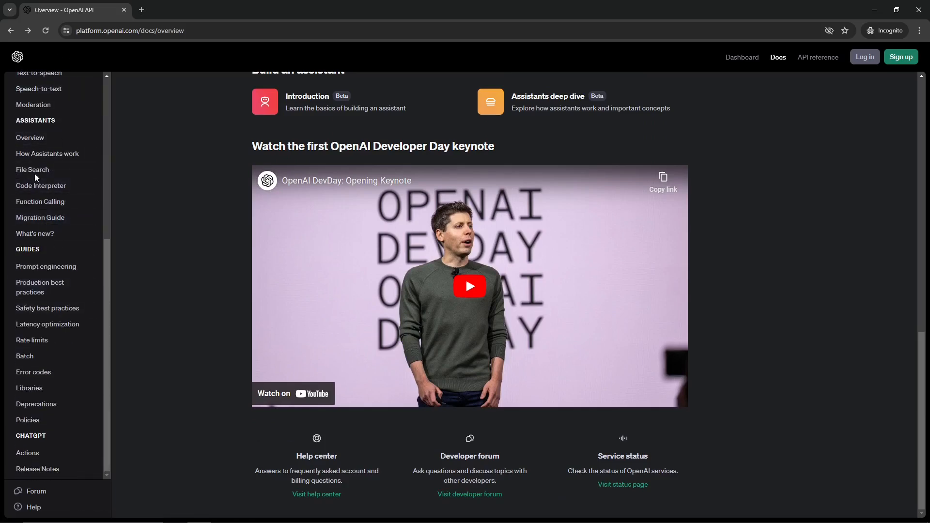
{"action": "scroll", "coordinate": [68, 213], "scroll_direction": "up", "scroll_amount": 4}
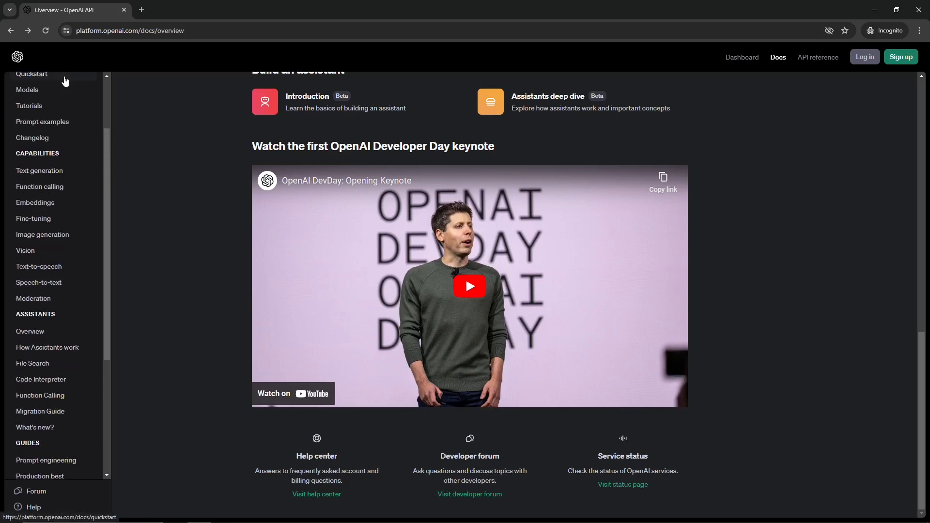
{"action": "scroll", "coordinate": [33, 235], "scroll_direction": "up", "scroll_amount": 2}
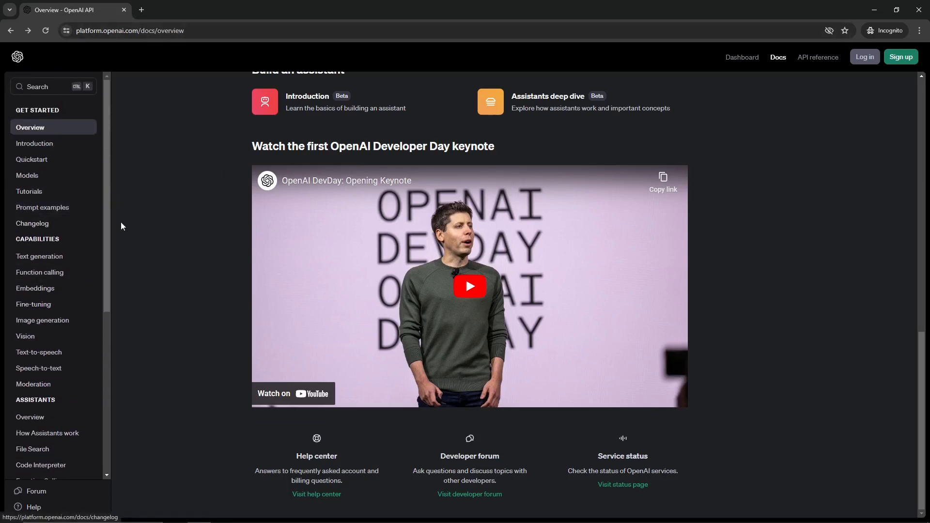
{"action": "scroll", "coordinate": [751, 240], "scroll_direction": "up", "scroll_amount": 4}
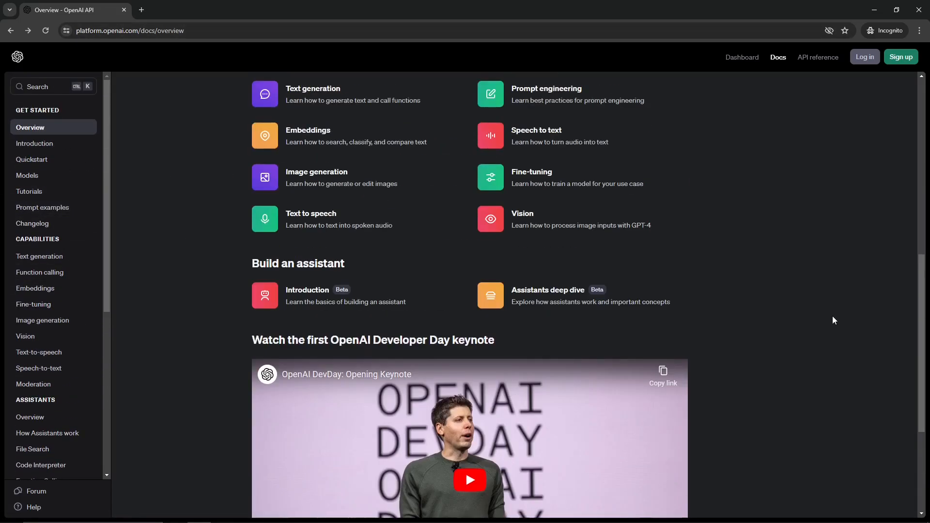
{"action": "scroll", "coordinate": [823, 302], "scroll_direction": "up", "scroll_amount": 2}
Sign up for an account and open the Chat Playground
{"action": "left_click", "coordinate": [900, 56]}
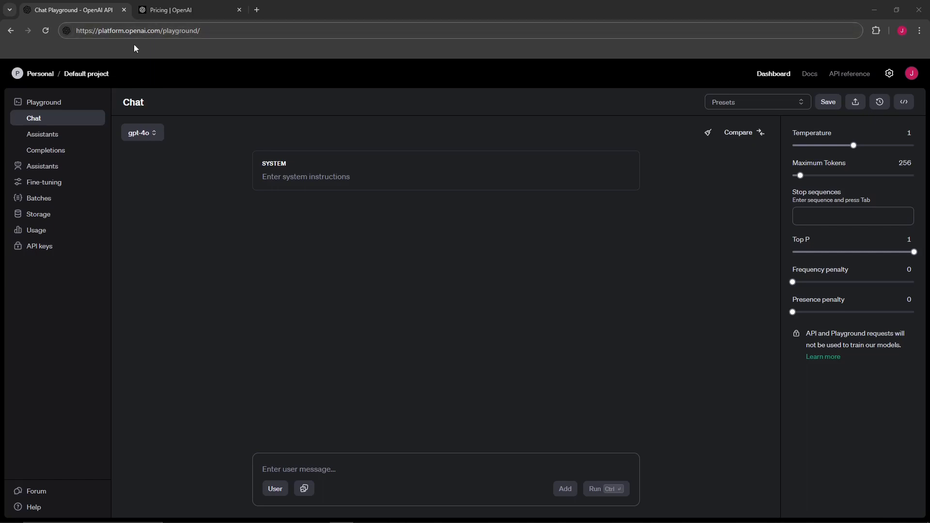
{"action": "left_click", "coordinate": [229, 32]}
{"action": "key", "text": "Return"}
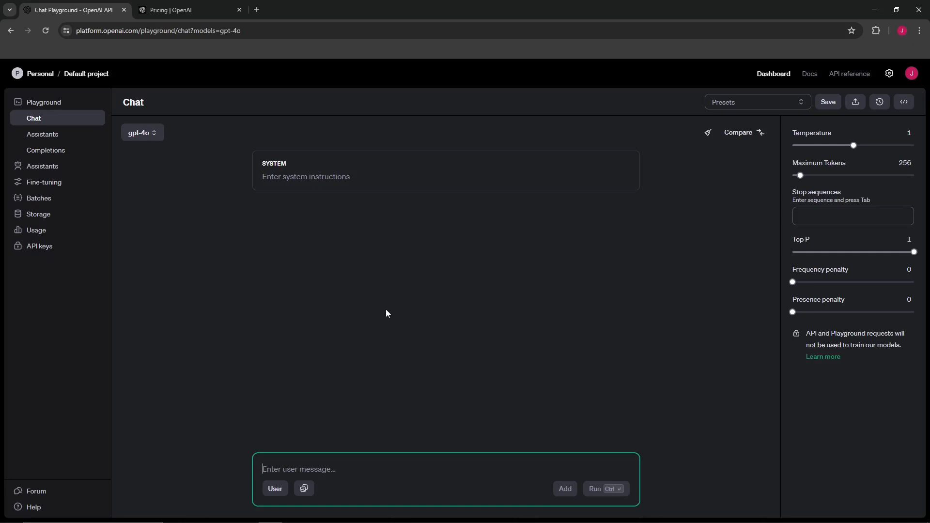
Open the organization settings and go to the billing overview
{"action": "left_click", "coordinate": [411, 303]}
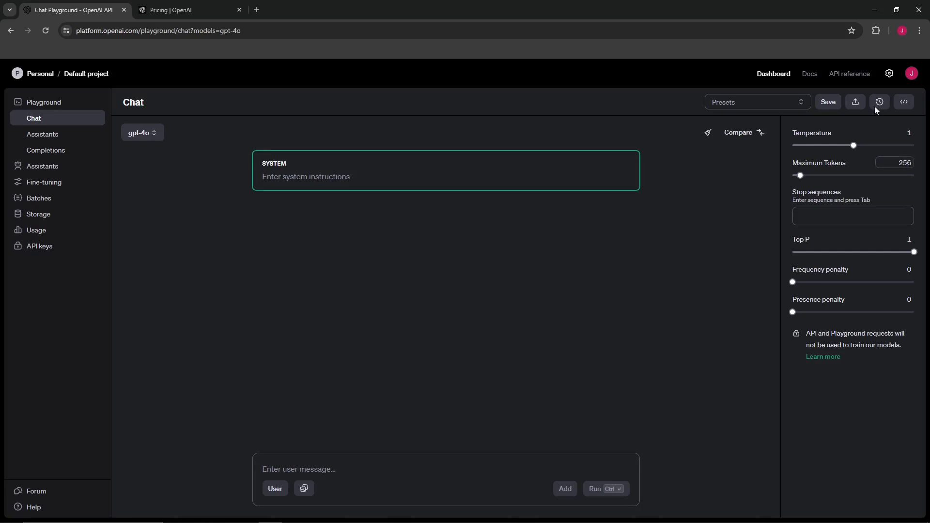
{"action": "left_click", "coordinate": [888, 74]}
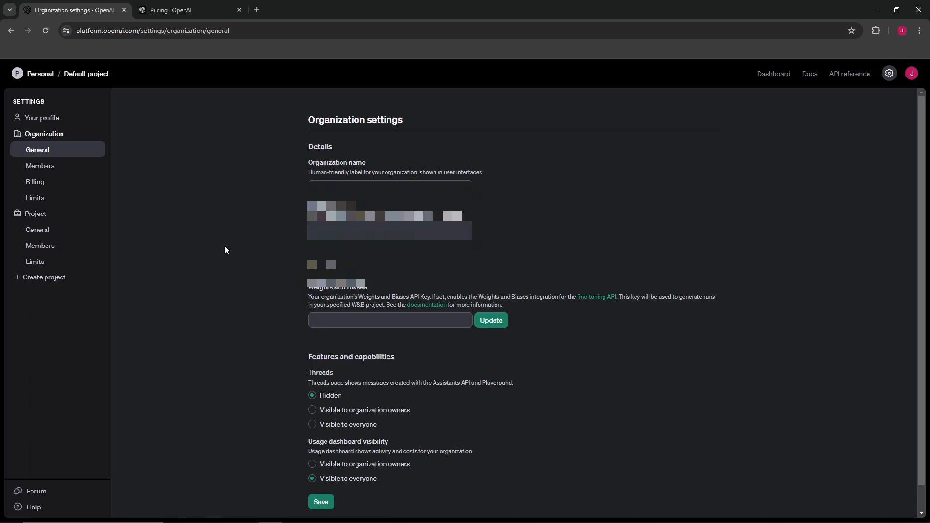
{"action": "scroll", "coordinate": [149, 238], "scroll_direction": "down", "scroll_amount": 1}
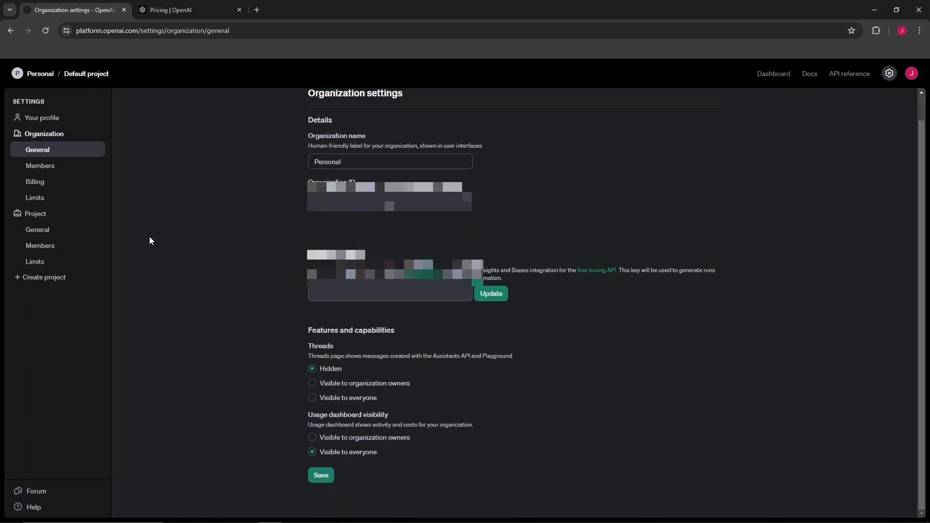
{"action": "left_click", "coordinate": [33, 182]}
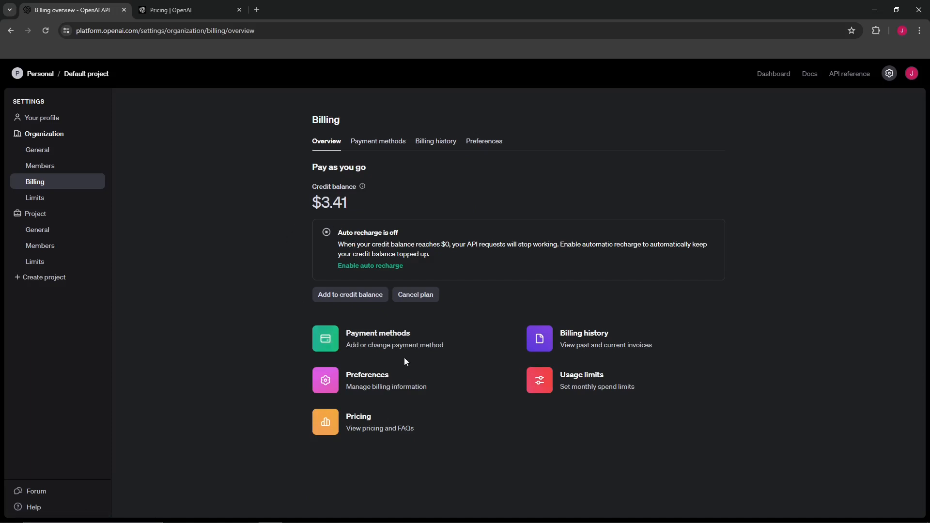
Highlight the credit balance on the billing overview to examine it
{"action": "left_click_drag", "start_coordinate": [362, 203], "coordinate": [333, 222]}
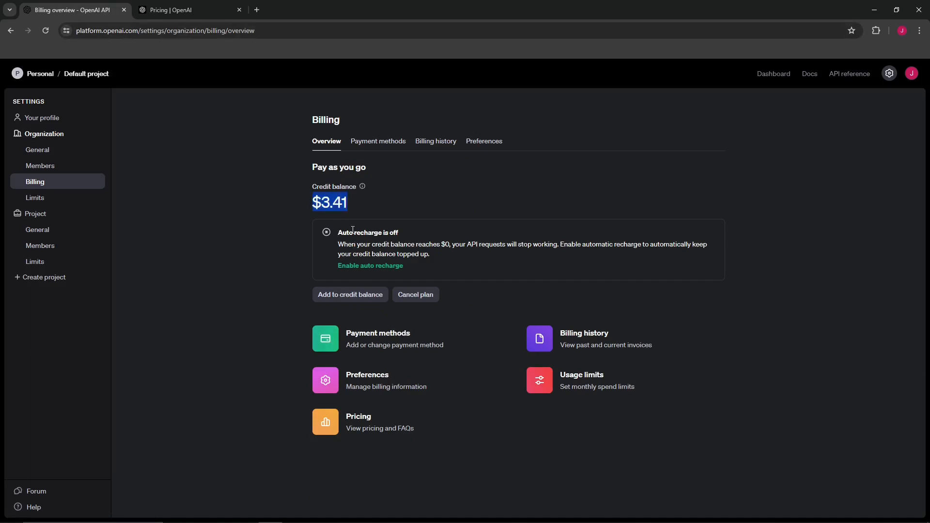
{"action": "left_click", "coordinate": [328, 205]}
{"action": "left_click_drag", "start_coordinate": [322, 204], "coordinate": [390, 223]}
{"action": "left_click", "coordinate": [229, 306]}
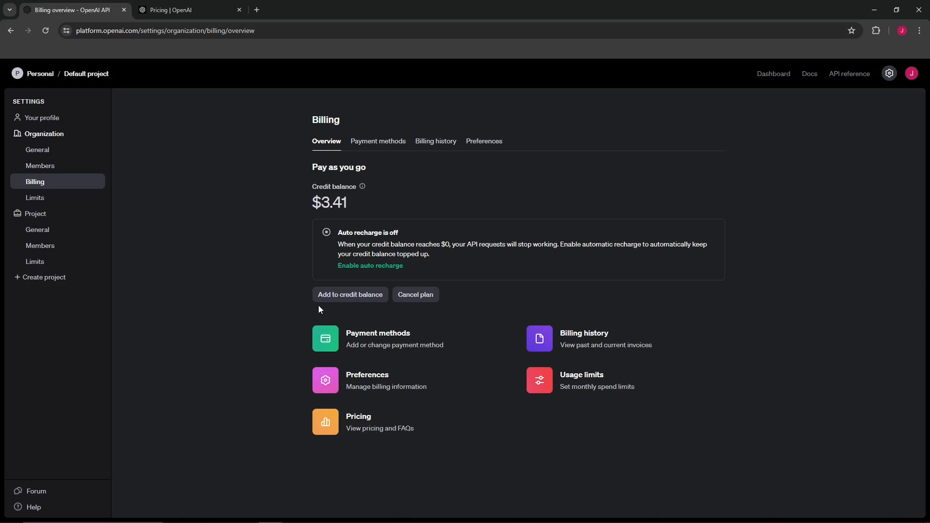
Open the add-to-credit-balance dialog, review the amount range and payment method list, and cancel it
{"action": "left_click", "coordinate": [339, 296]}
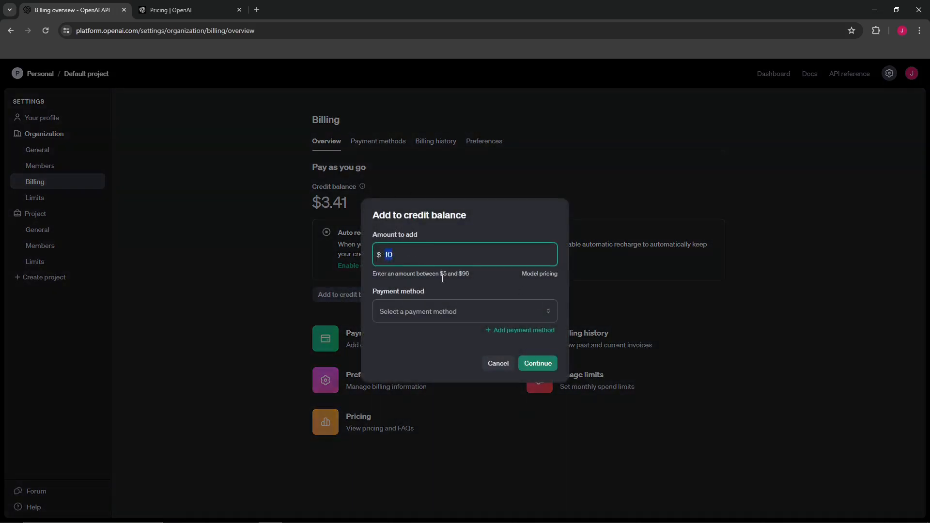
{"action": "left_click_drag", "start_coordinate": [439, 274], "coordinate": [446, 275]}
{"action": "left_click", "coordinate": [436, 310]}
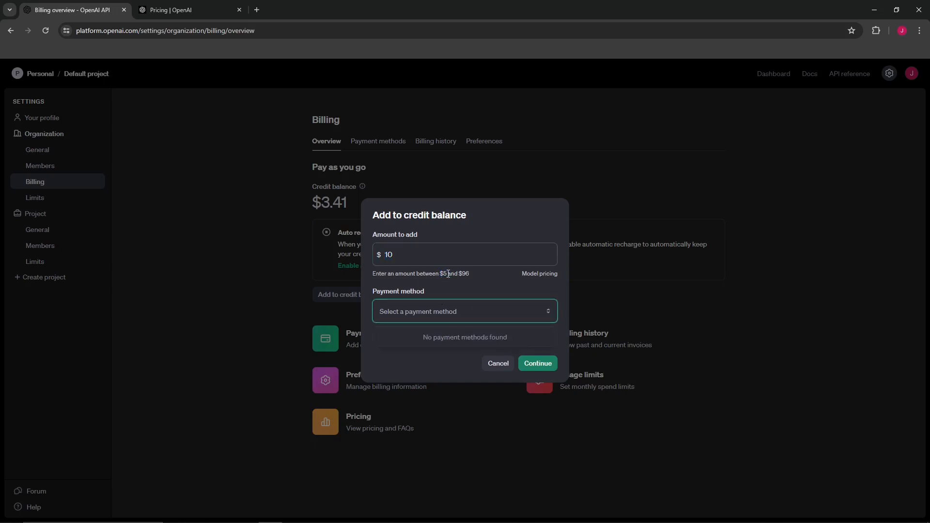
{"action": "left_click_drag", "start_coordinate": [462, 275], "coordinate": [475, 278]}
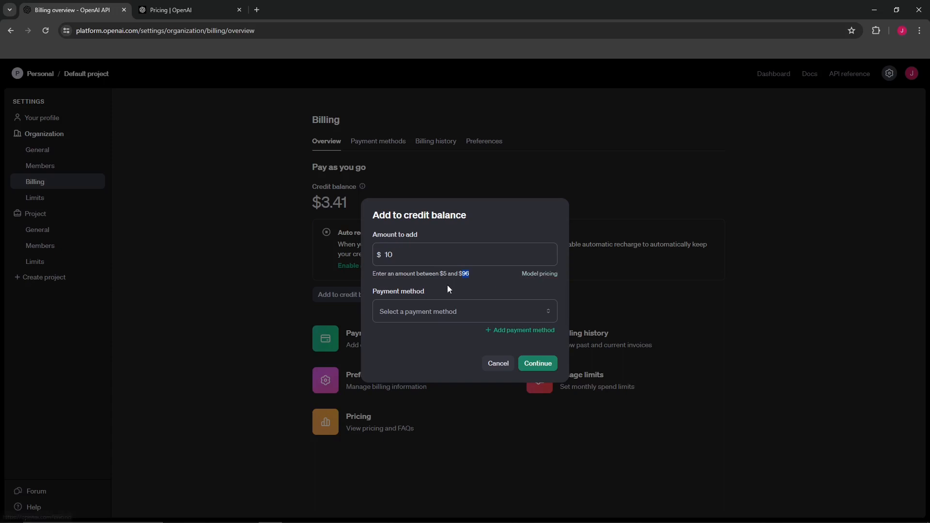
{"action": "left_click", "coordinate": [415, 315]}
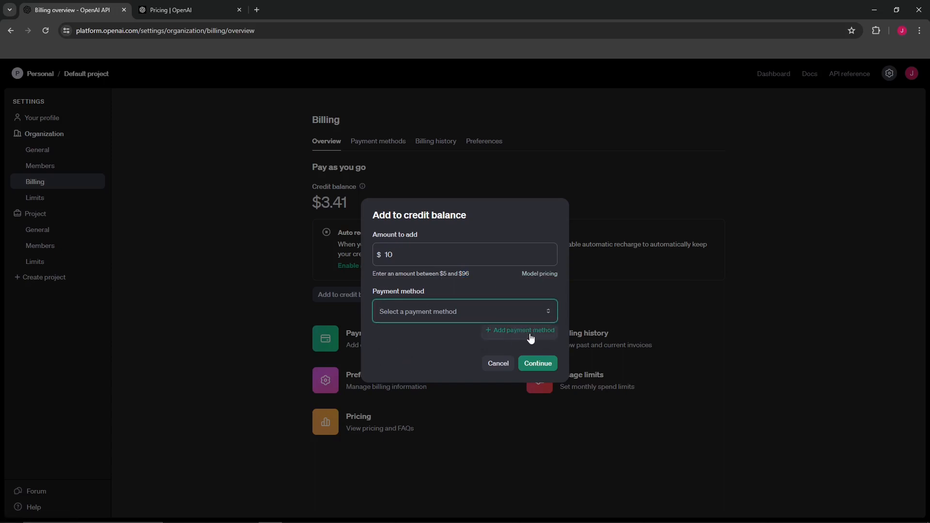
{"action": "left_click", "coordinate": [498, 367]}
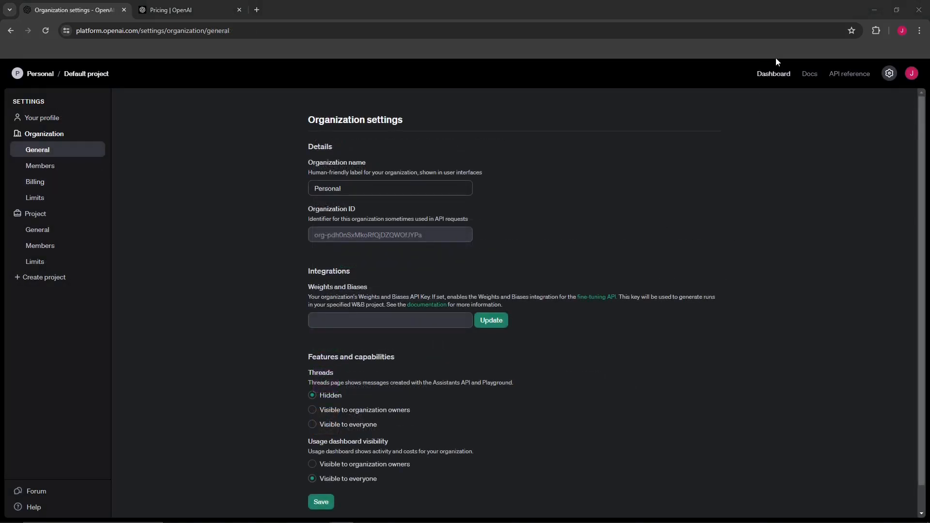
Return to the Chat Playground and open the model selection list
{"action": "left_click", "coordinate": [773, 77]}
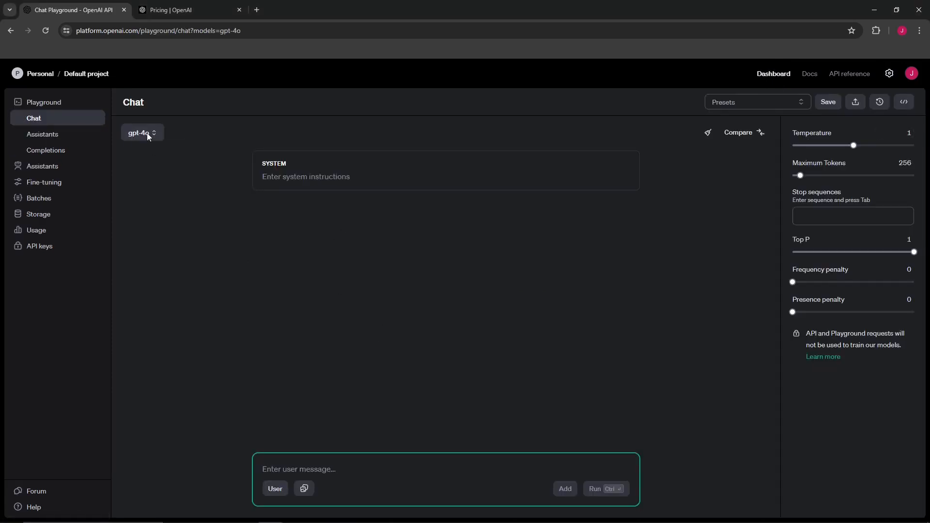
{"action": "left_click", "coordinate": [147, 134]}
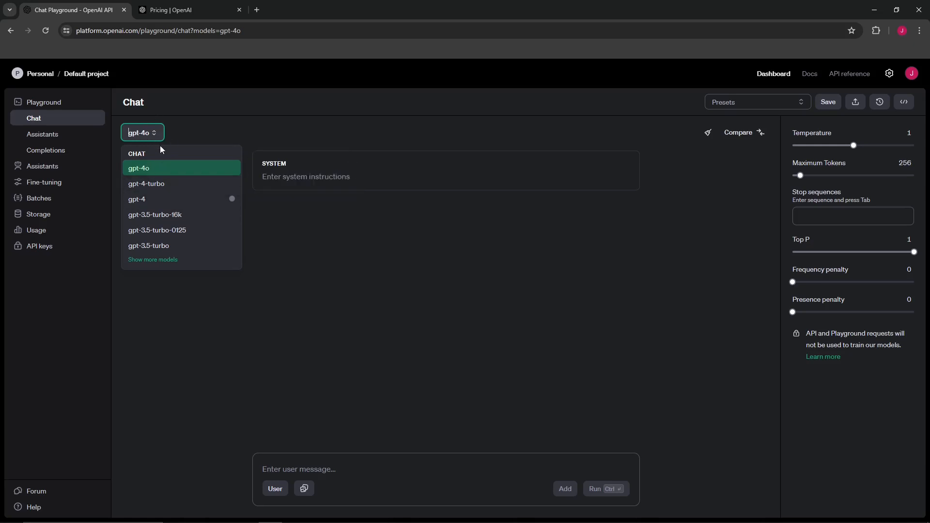
{"action": "mouse_move", "coordinate": [143, 200]}
{"action": "left_click", "coordinate": [472, 354]}
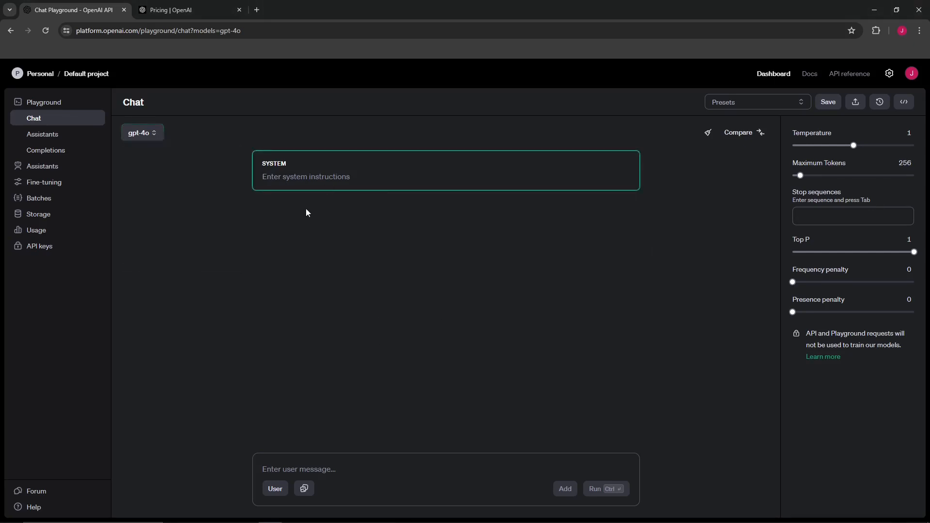
Browse the prompt examples linked from the presets menu
{"action": "left_click", "coordinate": [754, 101]}
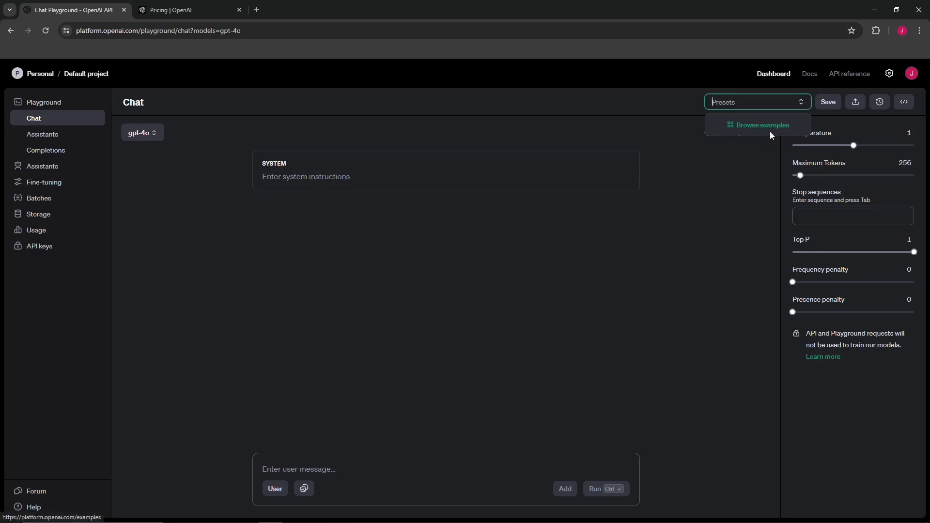
{"action": "left_click", "coordinate": [754, 127]}
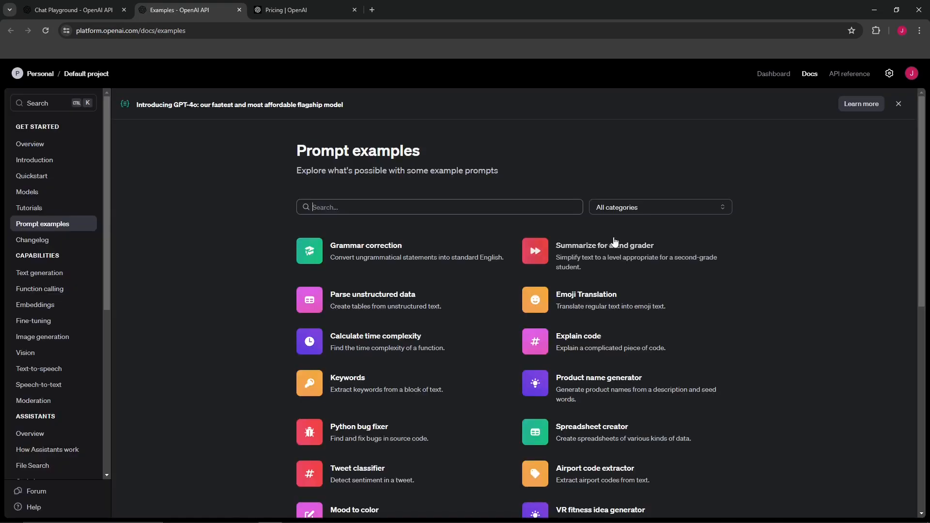
{"action": "scroll", "coordinate": [672, 218], "scroll_direction": "down", "scroll_amount": 7}
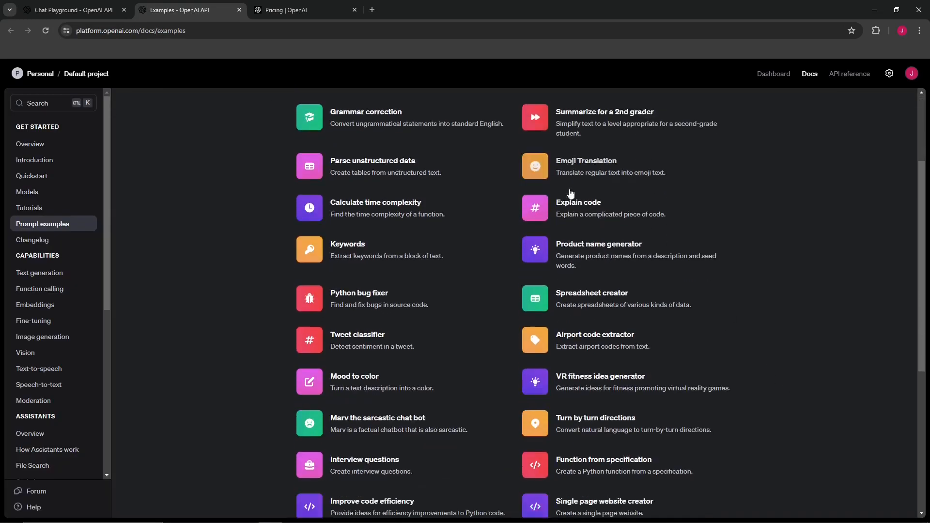
{"action": "scroll", "coordinate": [481, 345], "scroll_direction": "down", "scroll_amount": 2}
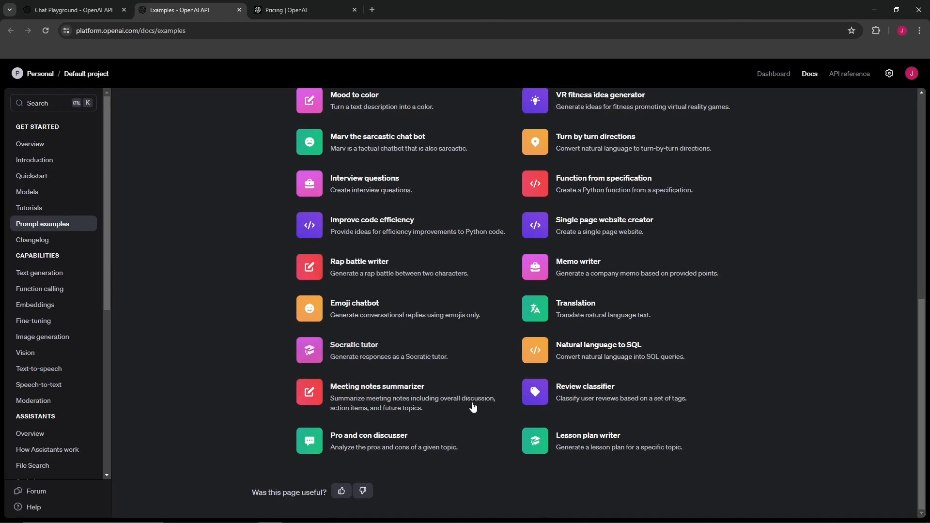
{"action": "scroll", "coordinate": [473, 404], "scroll_direction": "up", "scroll_amount": 7}
Open the Grammar correction example and review its prompt, sample response and API request
{"action": "left_click", "coordinate": [361, 174]}
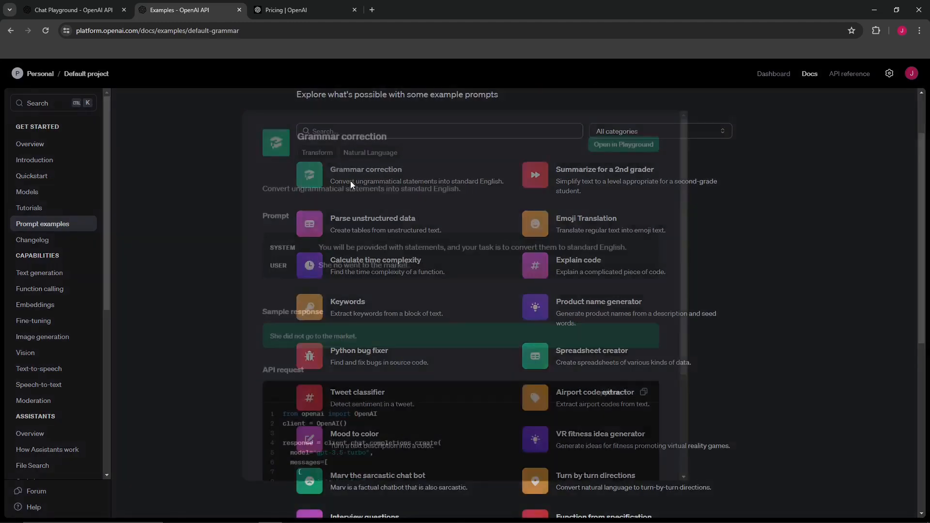
{"action": "scroll", "coordinate": [517, 438], "scroll_direction": "down", "scroll_amount": 2}
{"action": "left_click_drag", "start_coordinate": [447, 216], "coordinate": [345, 194]}
{"action": "left_click", "coordinate": [462, 249]}
{"action": "scroll", "coordinate": [477, 256], "scroll_direction": "down", "scroll_amount": 2}
{"action": "scroll", "coordinate": [490, 265], "scroll_direction": "up", "scroll_amount": 2}
{"action": "scroll", "coordinate": [495, 270], "scroll_direction": "down", "scroll_amount": 2}
{"action": "scroll", "coordinate": [544, 377], "scroll_direction": "up", "scroll_amount": 3}
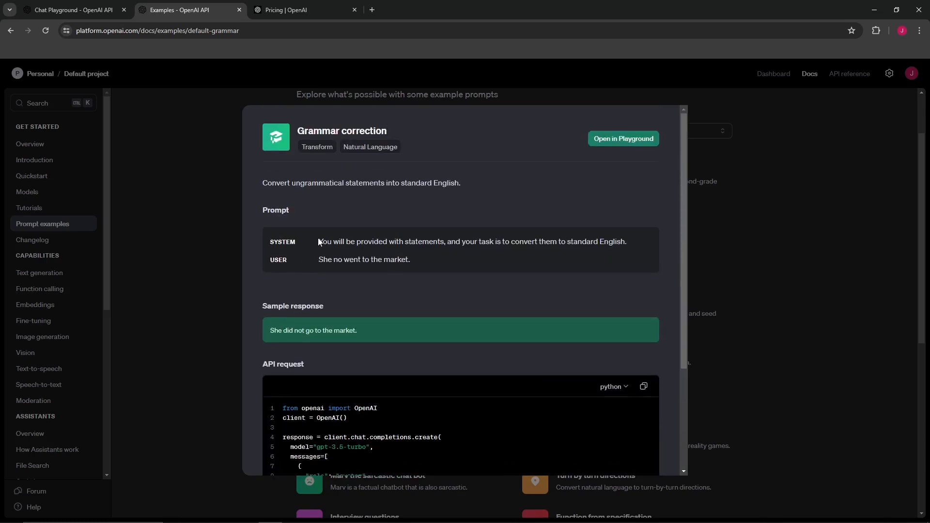
Highlight and read through the Grammar correction example's system and user prompt, sample response and Python API request
{"action": "left_click_drag", "start_coordinate": [323, 241], "coordinate": [350, 241]}
{"action": "left_click_drag", "start_coordinate": [469, 241], "coordinate": [635, 243]}
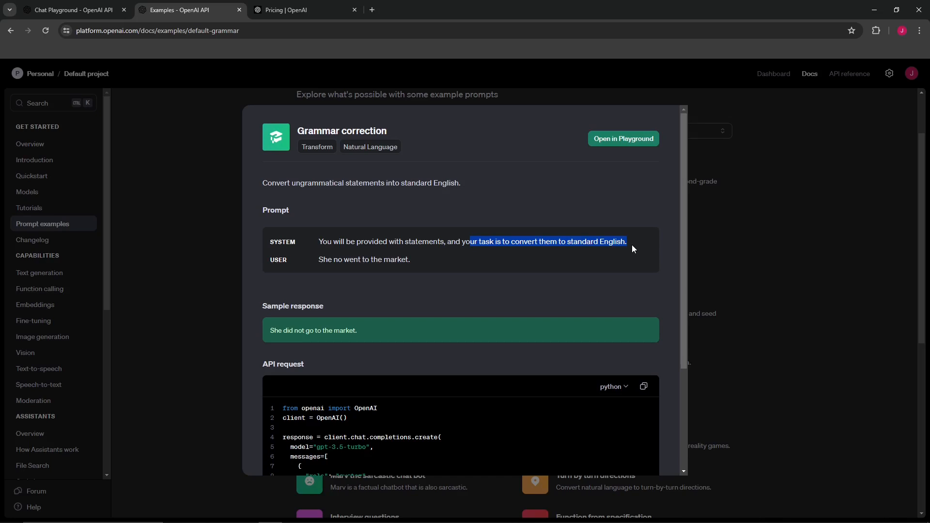
{"action": "left_click", "coordinate": [354, 250]}
{"action": "left_click_drag", "start_coordinate": [407, 264], "coordinate": [317, 261]}
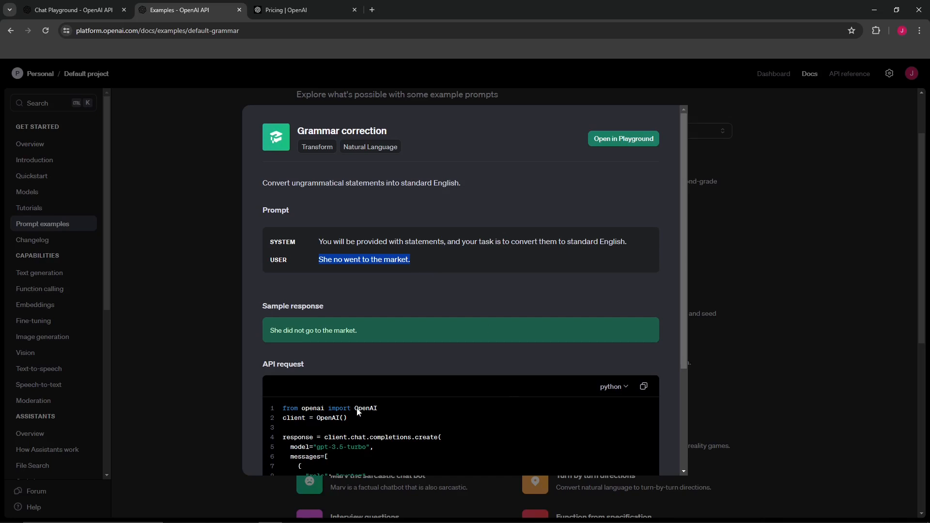
{"action": "left_click_drag", "start_coordinate": [360, 332], "coordinate": [289, 338]}
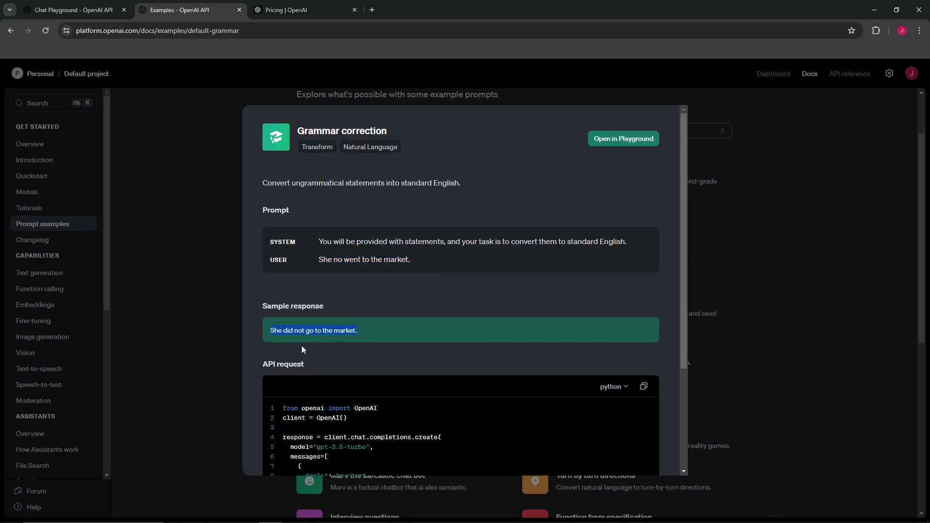
{"action": "scroll", "coordinate": [328, 359], "scroll_direction": "down", "scroll_amount": 3}
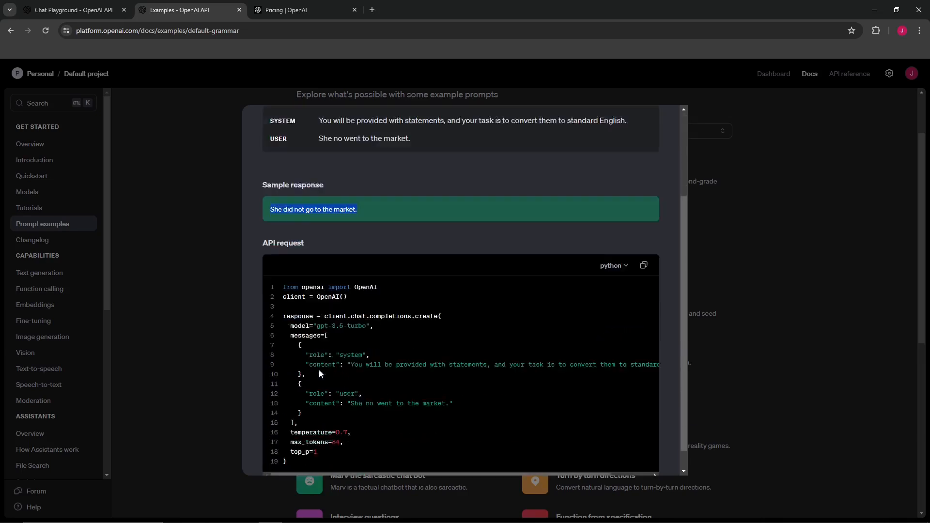
{"action": "left_click_drag", "start_coordinate": [290, 303], "coordinate": [590, 424]}
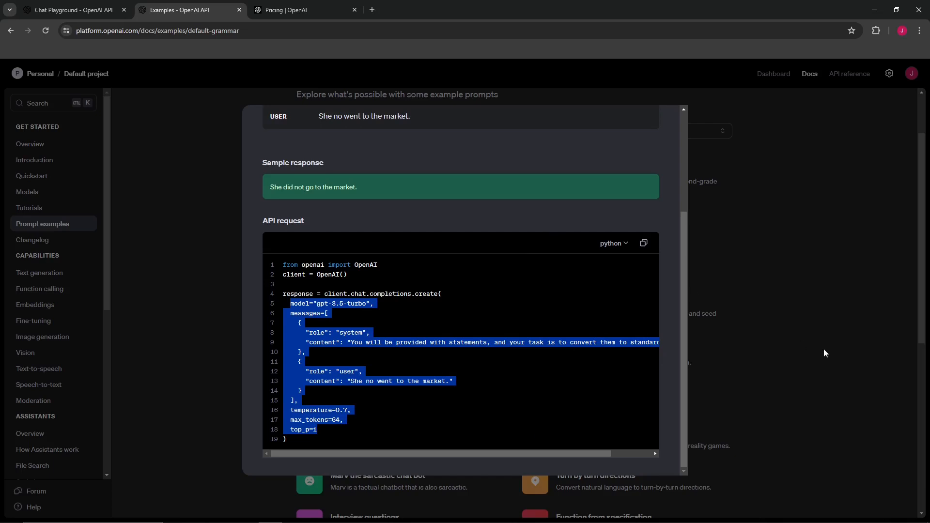
{"action": "scroll", "coordinate": [445, 393], "scroll_direction": "up", "scroll_amount": 3}
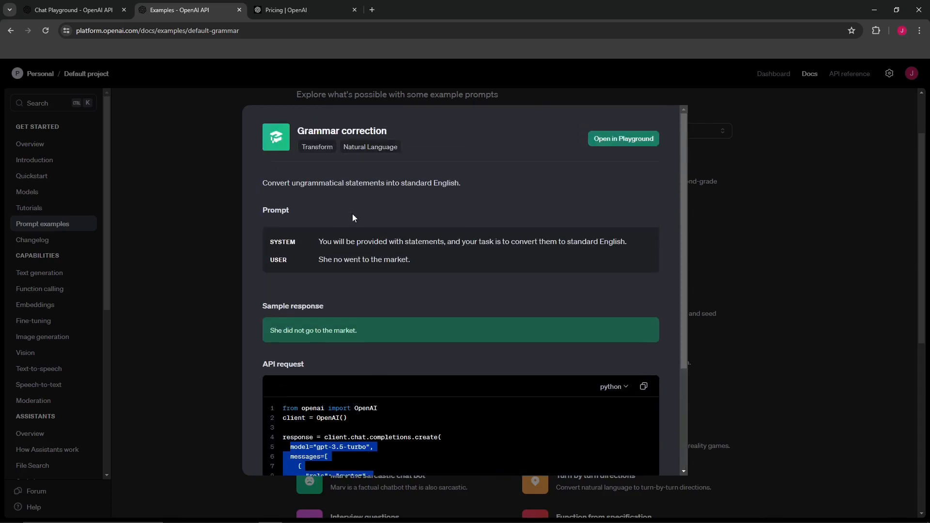
{"action": "left_click_drag", "start_coordinate": [317, 239], "coordinate": [411, 260]}
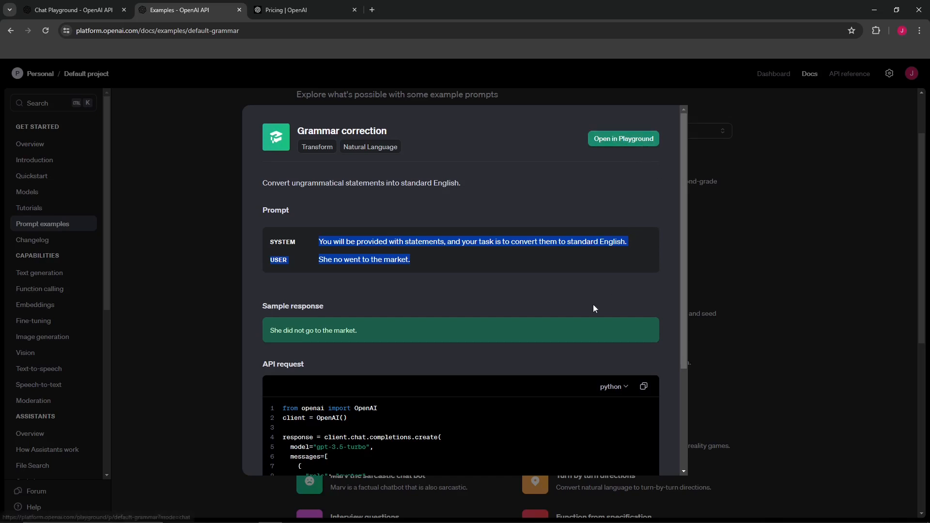
Open the Grammar correction example in the Playground and close that tab again
{"action": "left_click", "coordinate": [628, 139]}
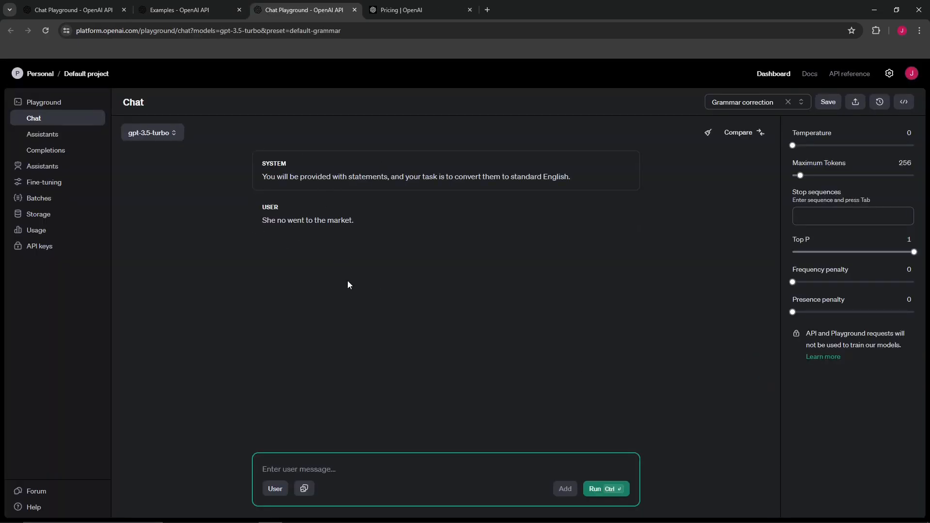
{"action": "key", "text": "ctrl+w"}
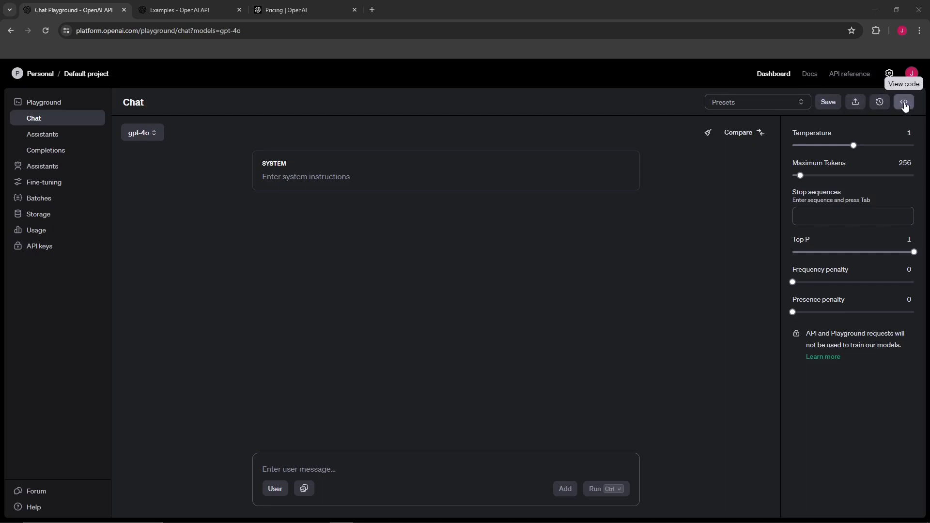
{"action": "left_click", "coordinate": [360, 183]}
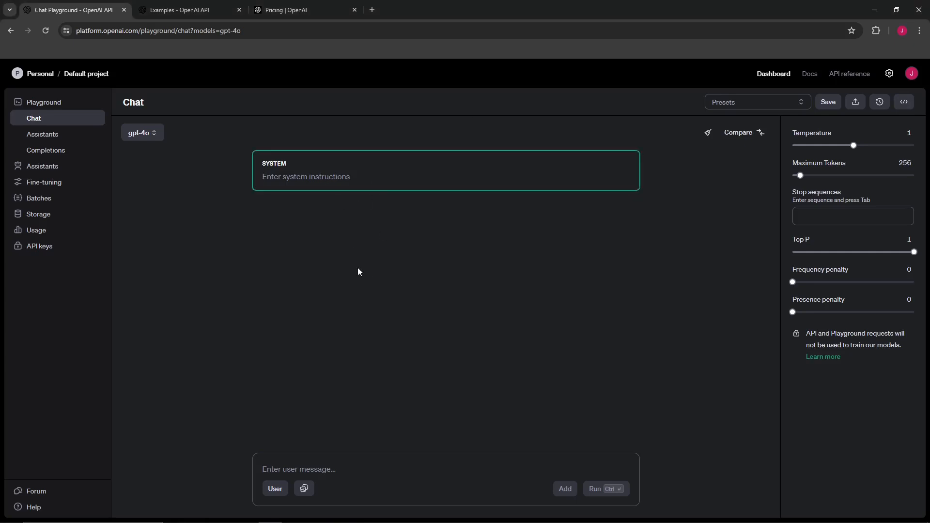
Open the prompt examples from the presets menu and open the Grammar correction example in the Playground
{"action": "left_click", "coordinate": [775, 100]}
{"action": "left_click", "coordinate": [767, 129]}
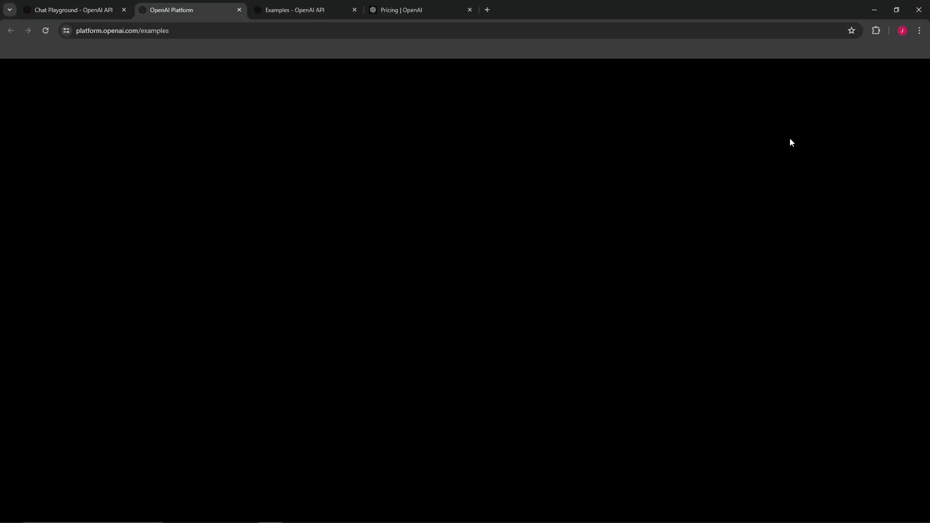
{"action": "left_click", "coordinate": [361, 264]}
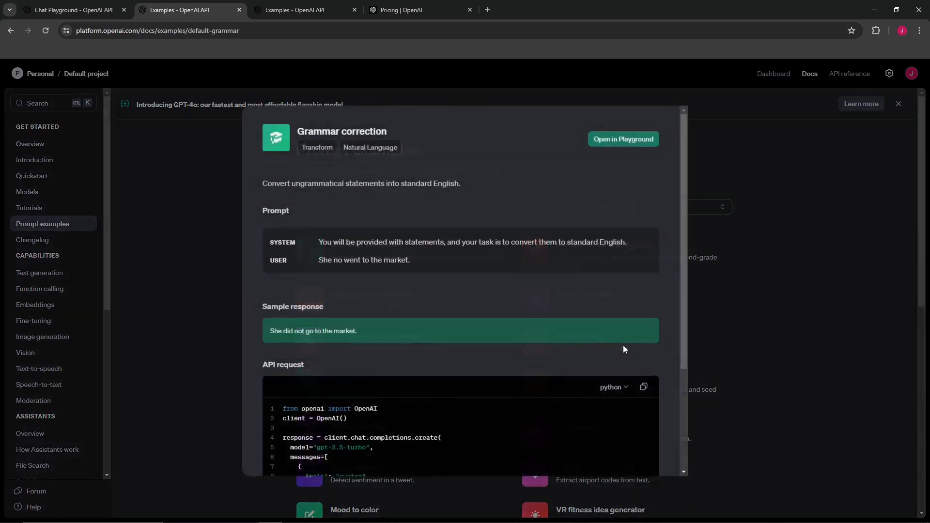
{"action": "scroll", "coordinate": [392, 303], "scroll_direction": "down", "scroll_amount": 3}
{"action": "scroll", "coordinate": [406, 301], "scroll_direction": "up", "scroll_amount": 3}
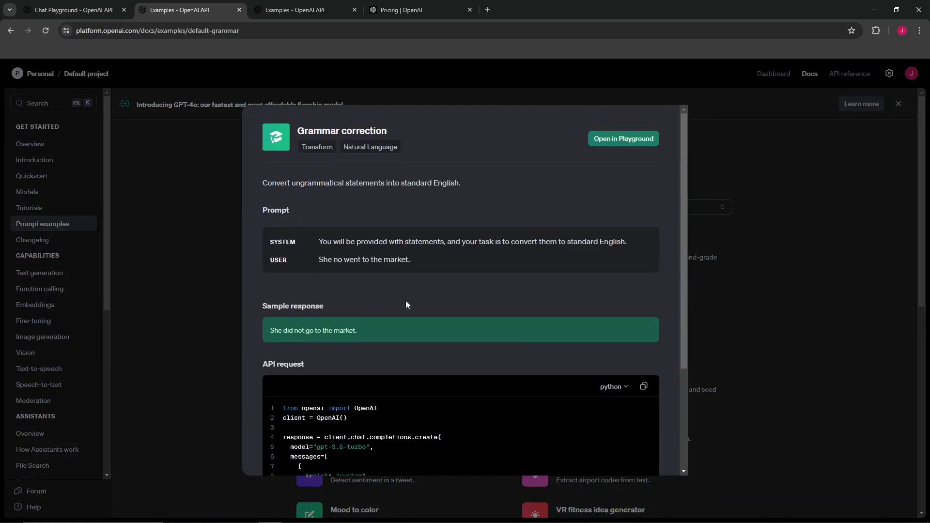
{"action": "left_click", "coordinate": [623, 141]}
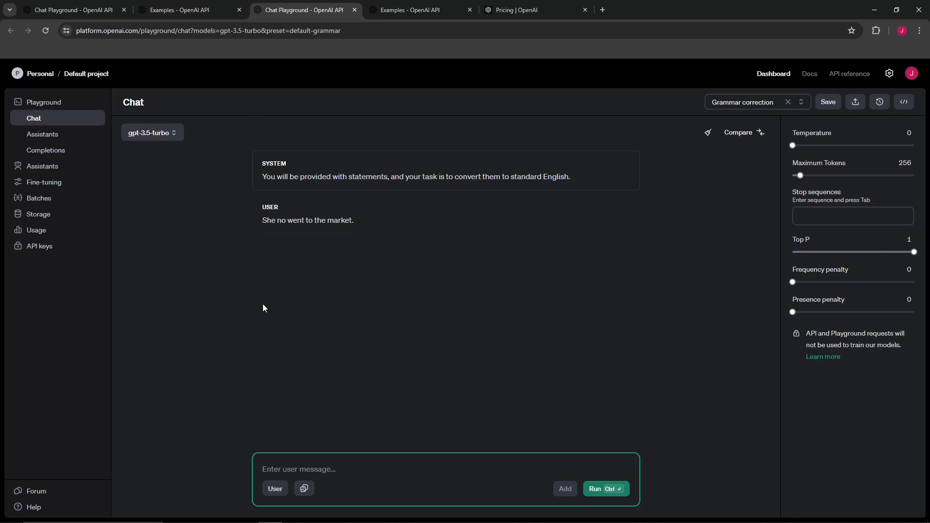
View the Python code for the Grammar correction chat request, select it and close the code view
{"action": "left_click", "coordinate": [903, 102]}
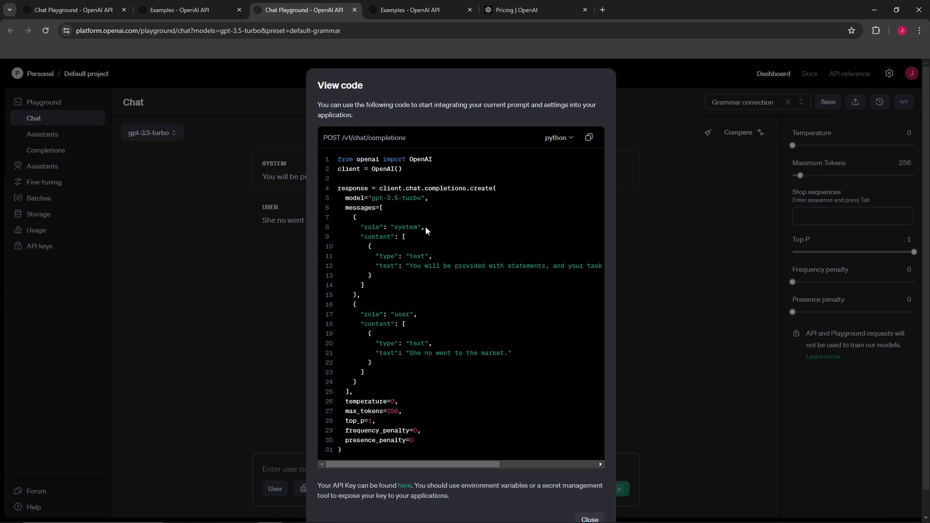
{"action": "scroll", "coordinate": [424, 192], "scroll_direction": "down", "scroll_amount": 2}
{"action": "scroll", "coordinate": [426, 234], "scroll_direction": "up", "scroll_amount": 2}
{"action": "left_click", "coordinate": [272, 156]}
{"action": "left_click_drag", "start_coordinate": [246, 128], "coordinate": [570, 362]}
{"action": "left_click", "coordinate": [571, 362]}
{"action": "left_click", "coordinate": [841, 115]}
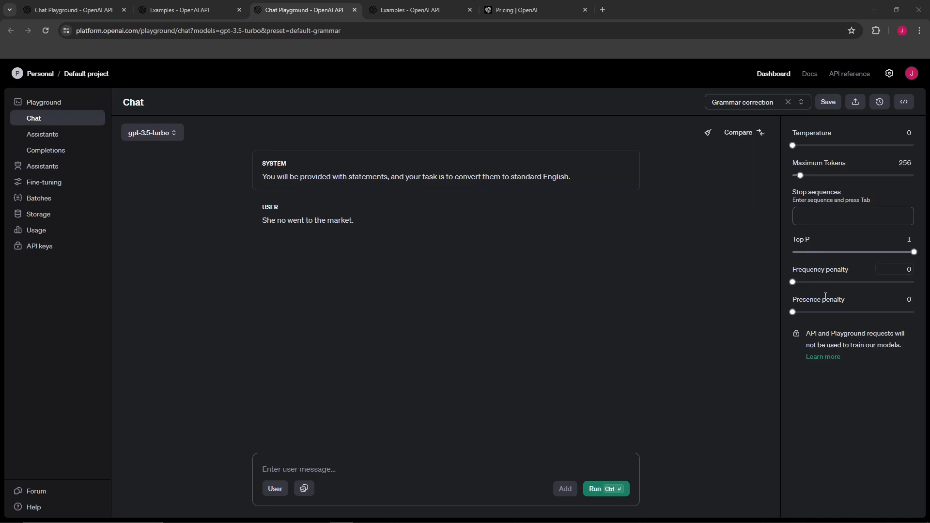
Raise the Grammar correction preset's Maximum Tokens to 4096
{"action": "mouse_move", "coordinate": [818, 272]}
{"action": "mouse_move", "coordinate": [824, 166]}
{"action": "left_click_drag", "start_coordinate": [804, 176], "coordinate": [897, 175]}
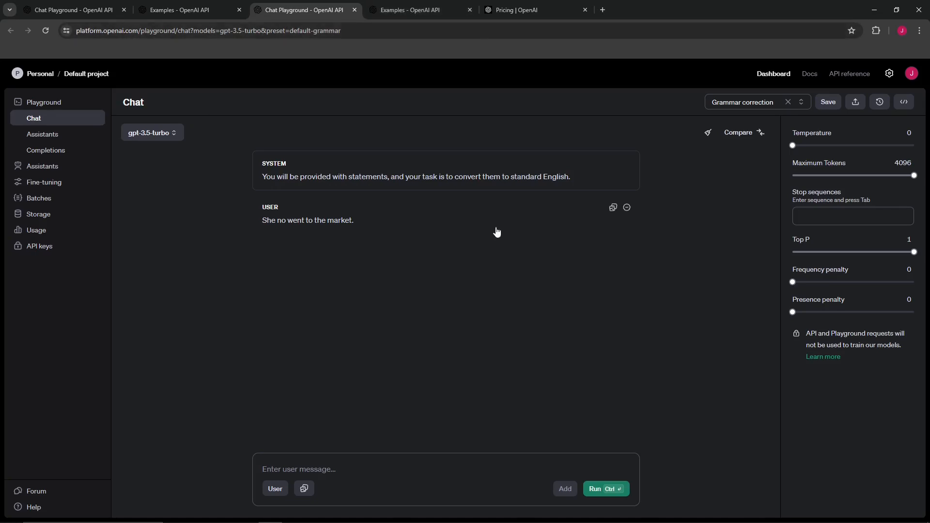
Switch to the Pricing tab and examine the GPT-4o input and output token prices
{"action": "left_click", "coordinate": [510, 4]}
{"action": "scroll", "coordinate": [470, 356], "scroll_direction": "up", "scroll_amount": 5}
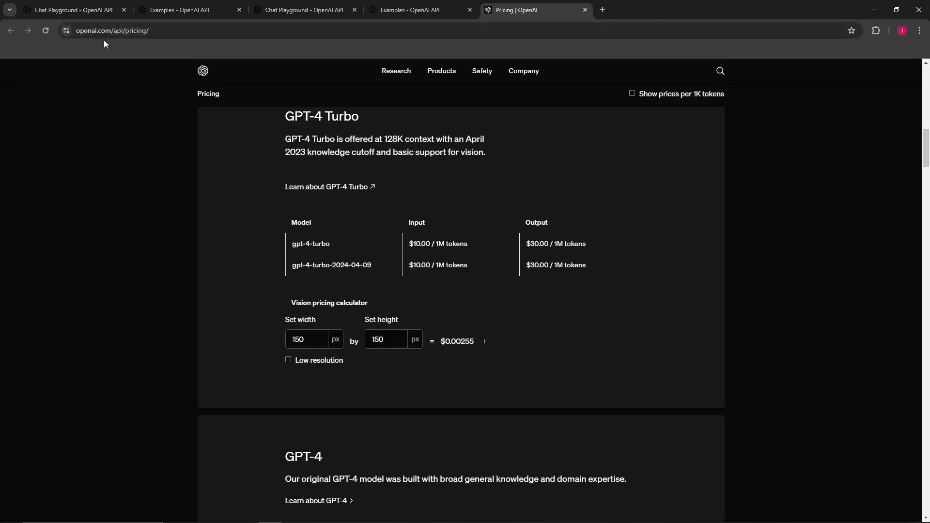
{"action": "scroll", "coordinate": [446, 234], "scroll_direction": "up", "scroll_amount": 8}
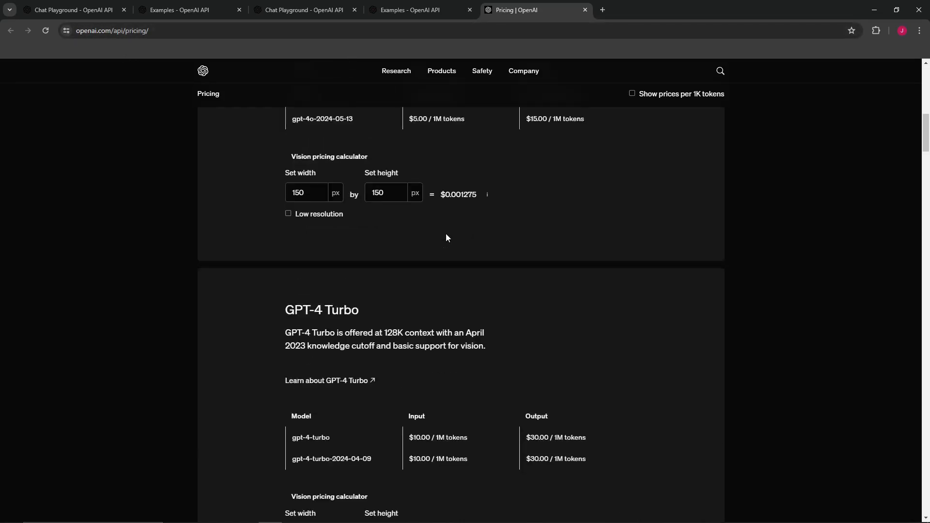
{"action": "scroll", "coordinate": [311, 243], "scroll_direction": "up", "scroll_amount": 2}
{"action": "scroll", "coordinate": [320, 291], "scroll_direction": "down", "scroll_amount": 1}
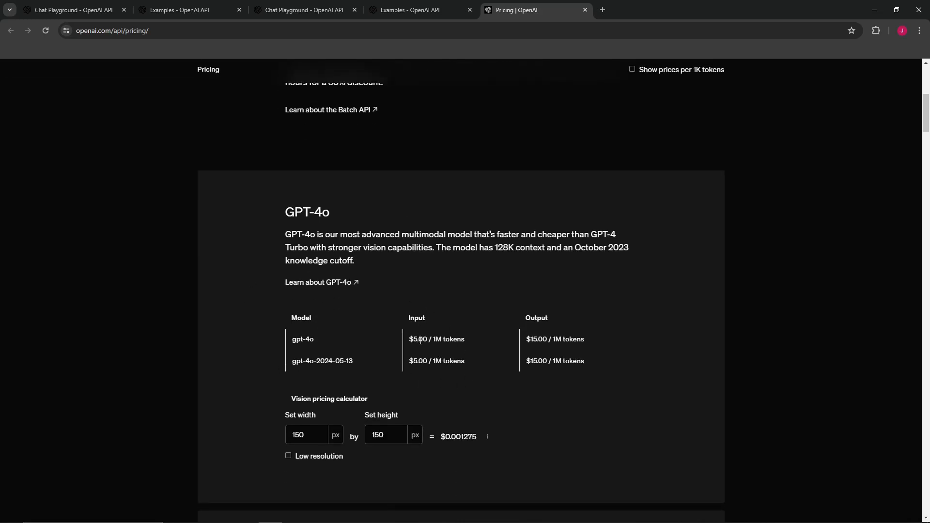
{"action": "left_click_drag", "start_coordinate": [409, 343], "coordinate": [467, 342]}
{"action": "left_click", "coordinate": [475, 422]}
{"action": "double_click", "coordinate": [558, 361]}
{"action": "left_click", "coordinate": [538, 340]}
{"action": "left_click_drag", "start_coordinate": [527, 338], "coordinate": [585, 339]}
Switch to the gpt-4o Chat Playground and set Maximum Tokens to 246
{"action": "left_click", "coordinate": [92, 9]}
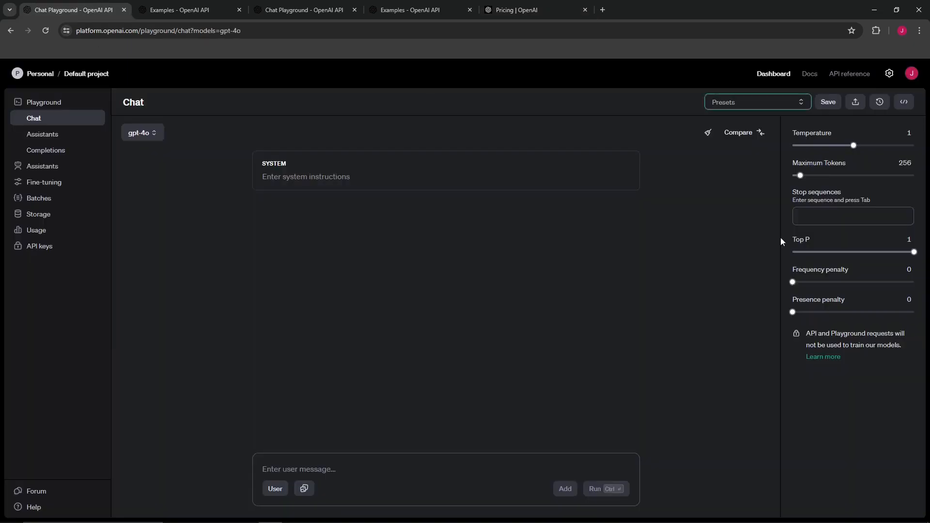
{"action": "left_click", "coordinate": [913, 175]}
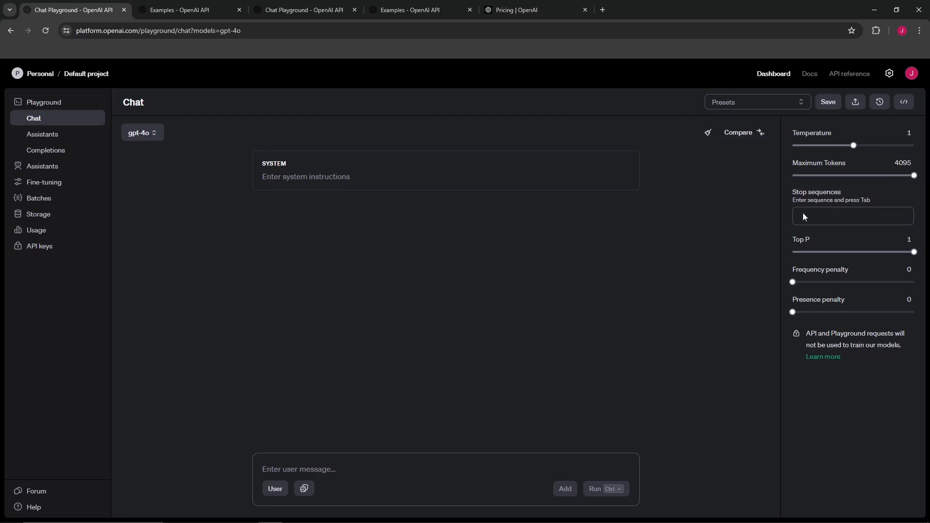
{"action": "mouse_move", "coordinate": [849, 168]}
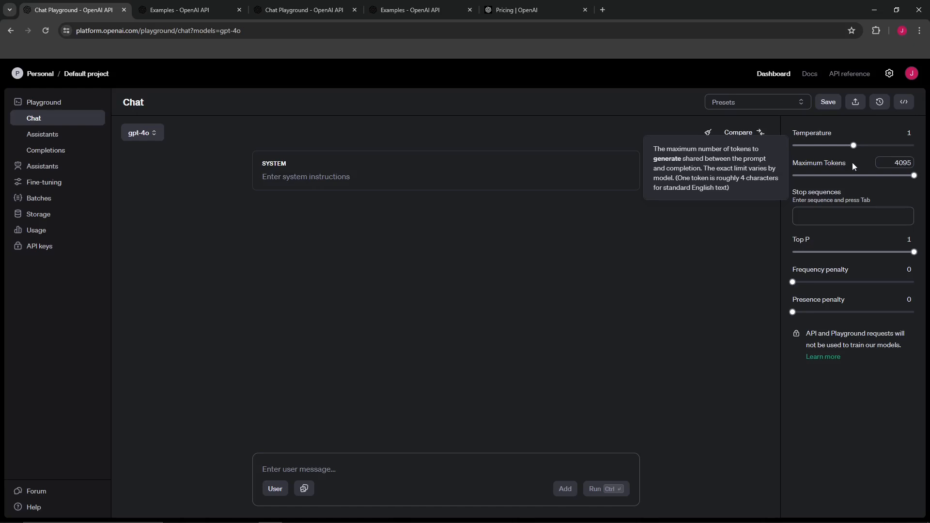
{"action": "left_click", "coordinate": [634, 300]}
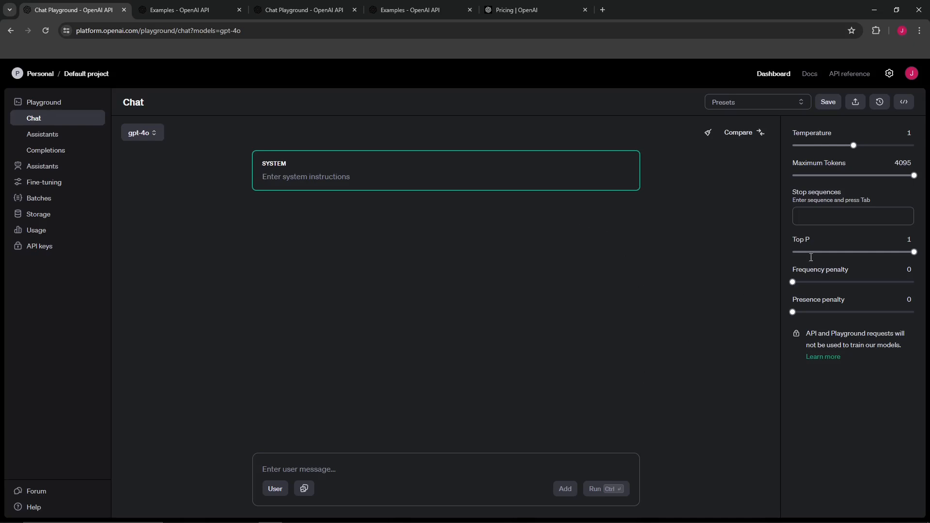
{"action": "left_click_drag", "start_coordinate": [914, 175], "coordinate": [800, 176]}
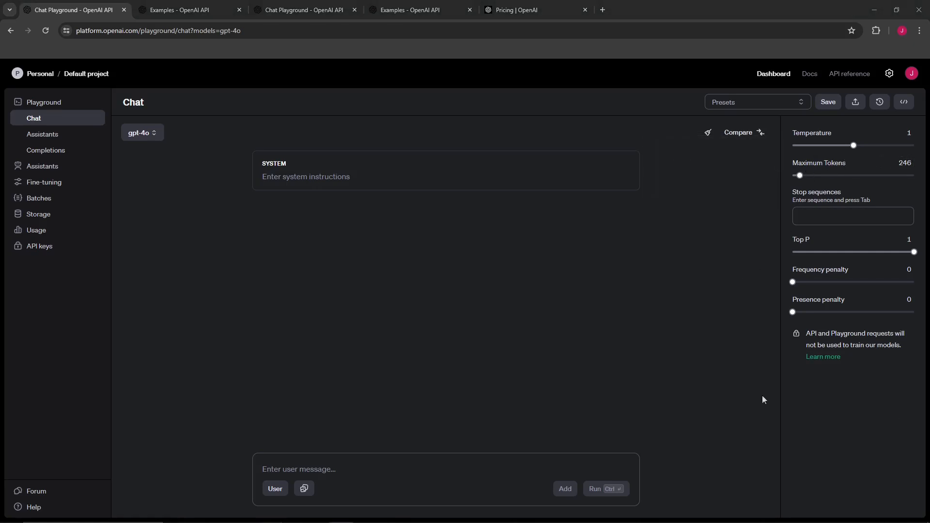
Set up a side-by-side comparison of gpt-4 and gpt-4-turbo and close the gpt-4-turbo panel
{"action": "left_click", "coordinate": [631, 311]}
{"action": "left_click", "coordinate": [748, 137]}
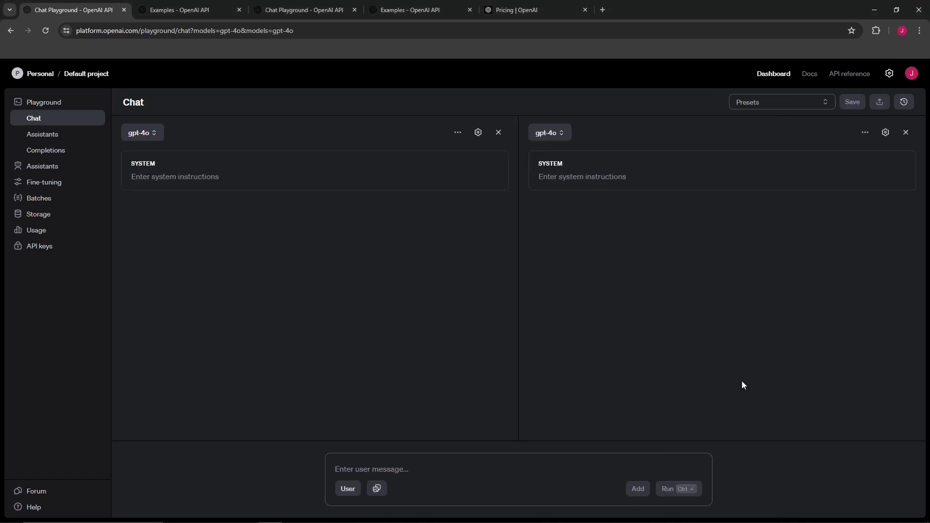
{"action": "left_click", "coordinate": [145, 133]}
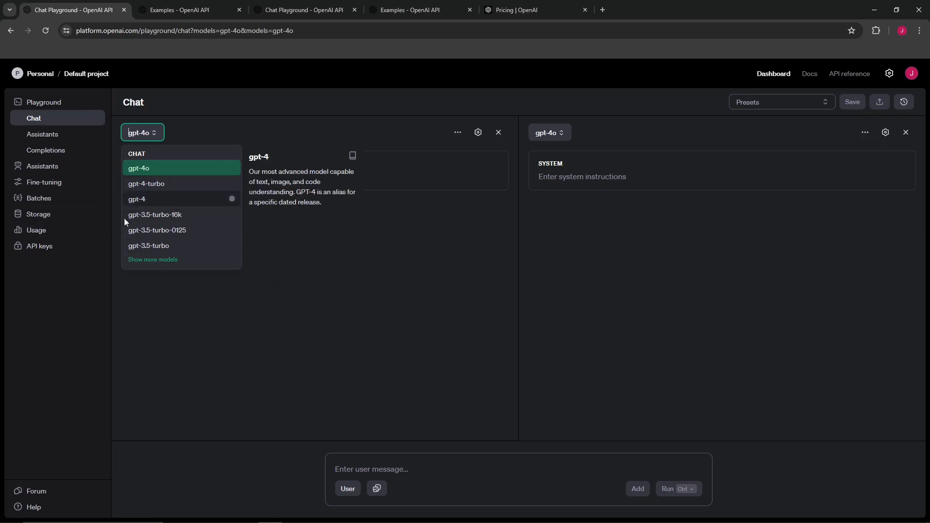
{"action": "left_click", "coordinate": [140, 200]}
{"action": "left_click", "coordinate": [550, 134]}
{"action": "left_click", "coordinate": [560, 183]}
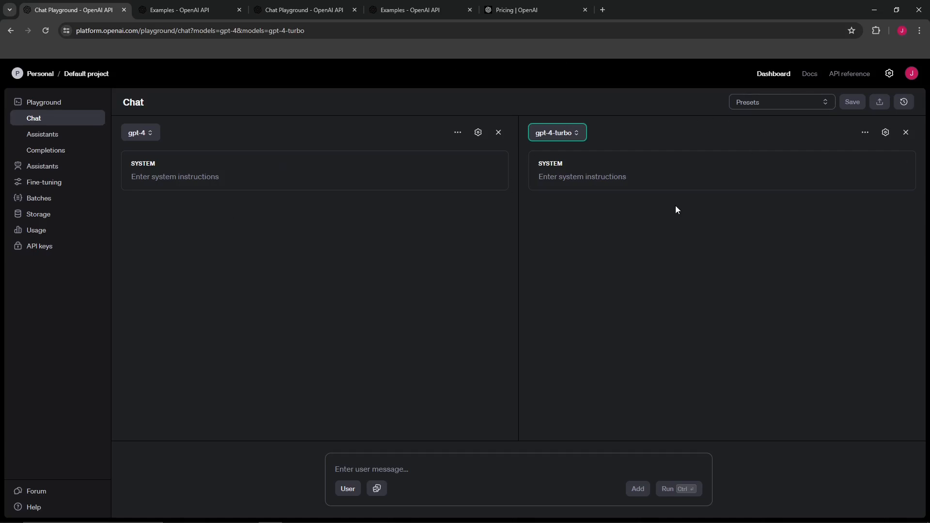
{"action": "left_click", "coordinate": [905, 132]}
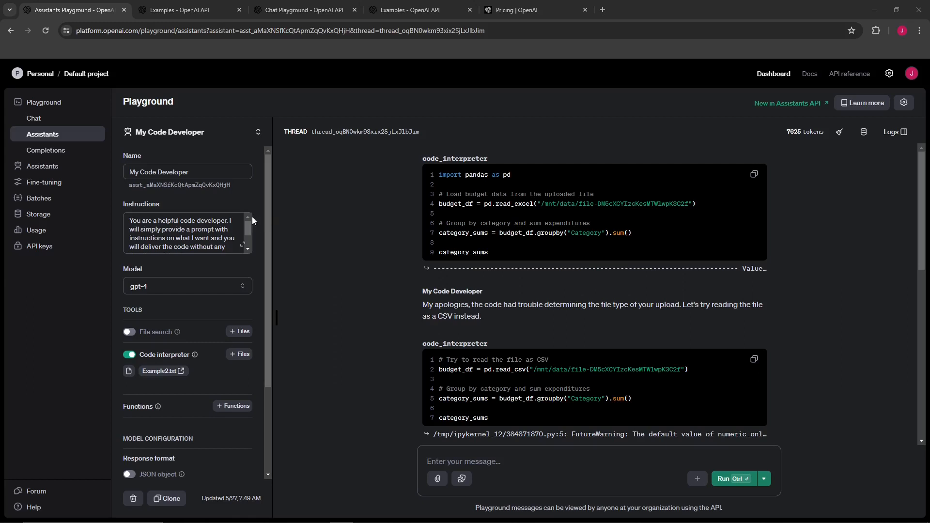
Expand the My Code Developer assistant's instructions, read them and go back to the assistant settings
{"action": "left_click", "coordinate": [243, 245]}
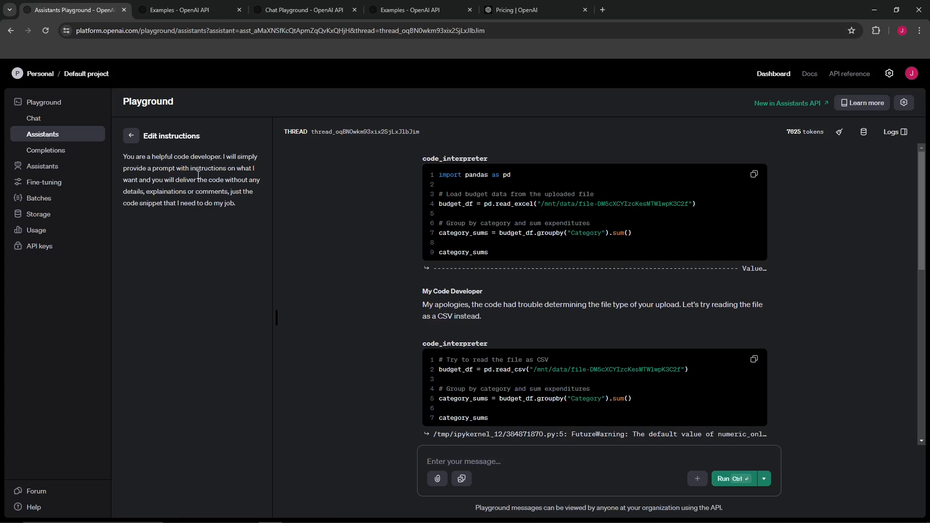
{"action": "left_click_drag", "start_coordinate": [147, 180], "coordinate": [209, 187]}
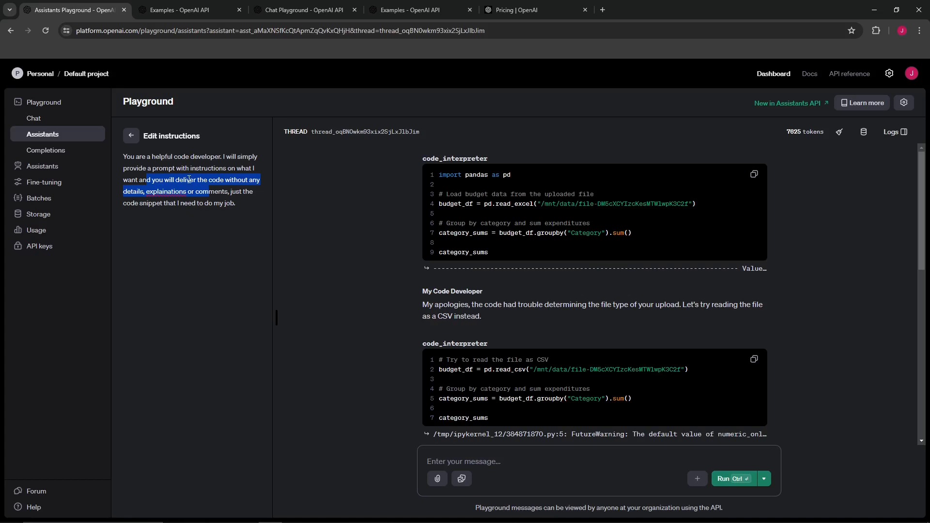
{"action": "left_click", "coordinate": [129, 136]}
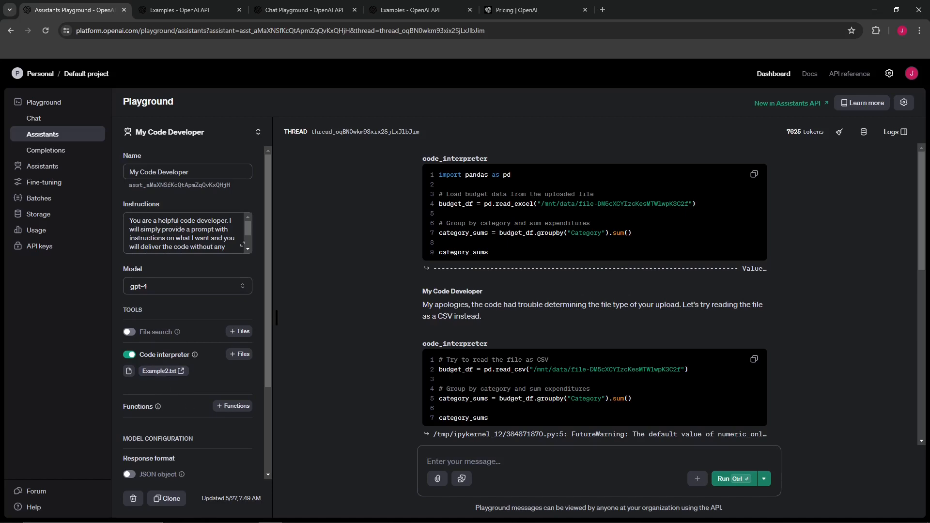
Bring up the attached Example2.txt in Notepad and review its budget data rows
{"action": "left_click_drag", "start_coordinate": [929, 174], "coordinate": [408, 135]}
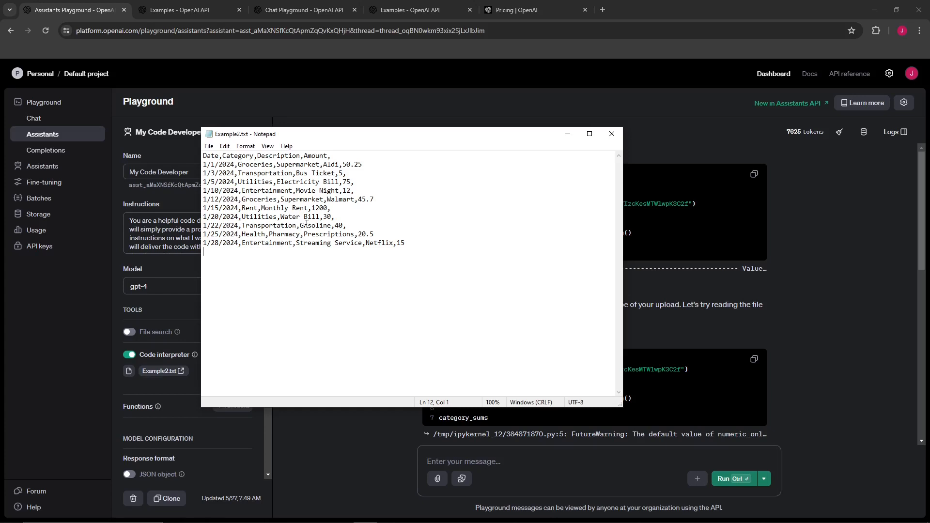
{"action": "left_click_drag", "start_coordinate": [204, 155], "coordinate": [509, 311]}
{"action": "left_click", "coordinate": [508, 311]}
{"action": "left_click_drag", "start_coordinate": [279, 134], "coordinate": [929, 187]}
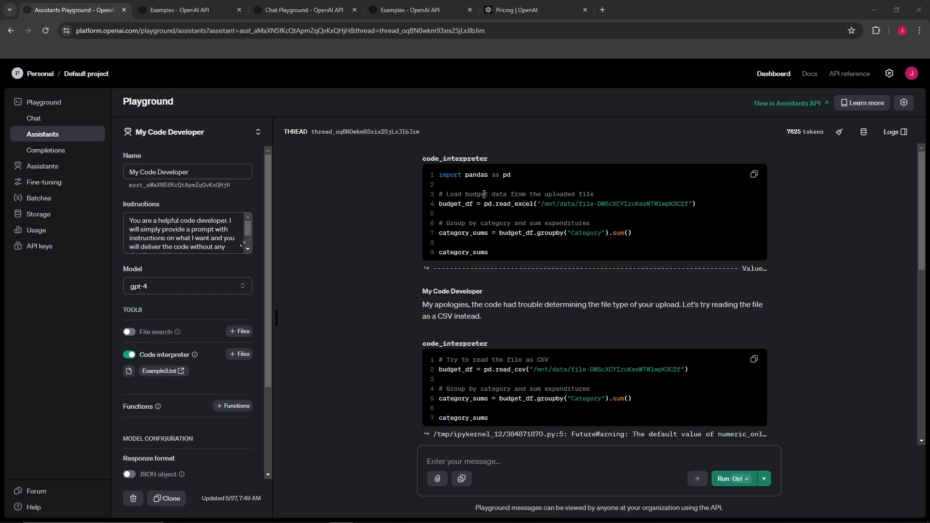
Highlight and read the code interpreter output and the assistant's reply in the thread
{"action": "left_click_drag", "start_coordinate": [444, 172], "coordinate": [486, 324]}
{"action": "left_click", "coordinate": [431, 305]}
{"action": "left_click_drag", "start_coordinate": [431, 305], "coordinate": [528, 325]}
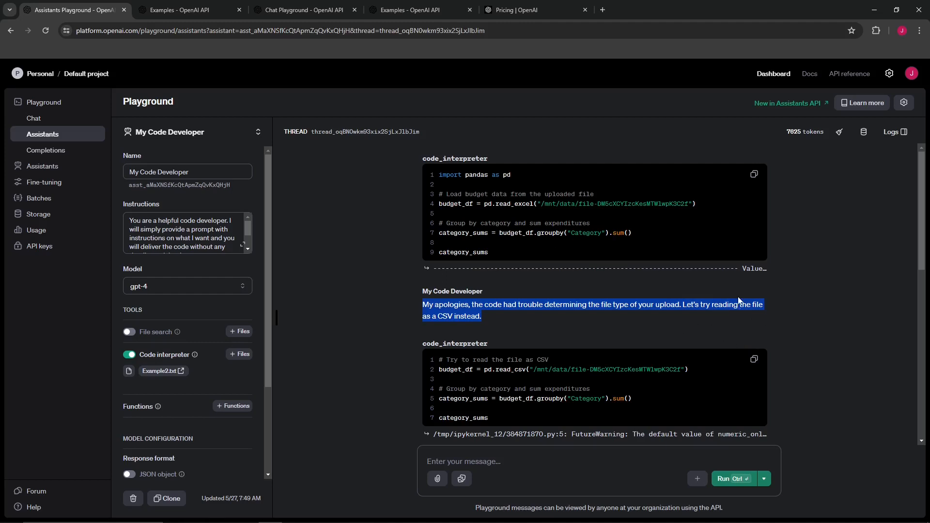
Scroll through the assistant thread, highlighting the replies and the dataframe preview table produced by the code interpreter
{"action": "scroll", "coordinate": [739, 300], "scroll_direction": "down", "scroll_amount": 1}
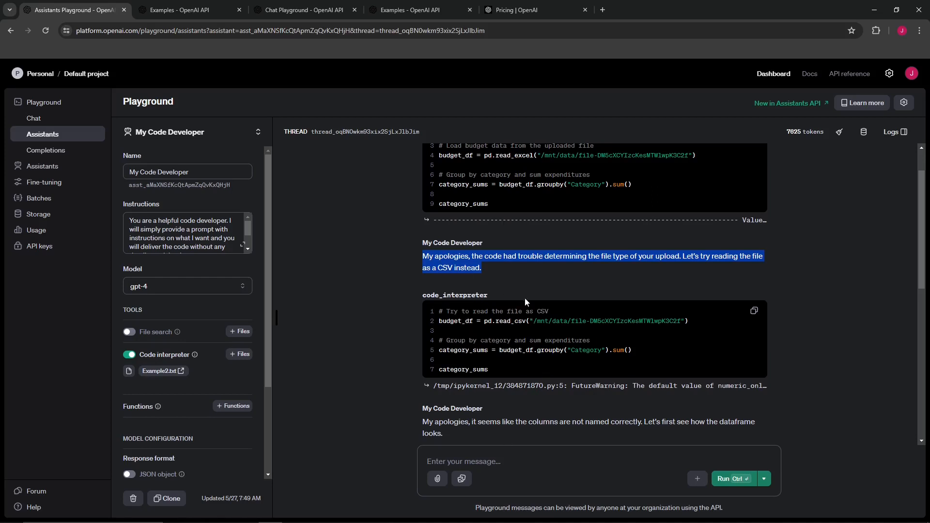
{"action": "left_click", "coordinate": [454, 324]}
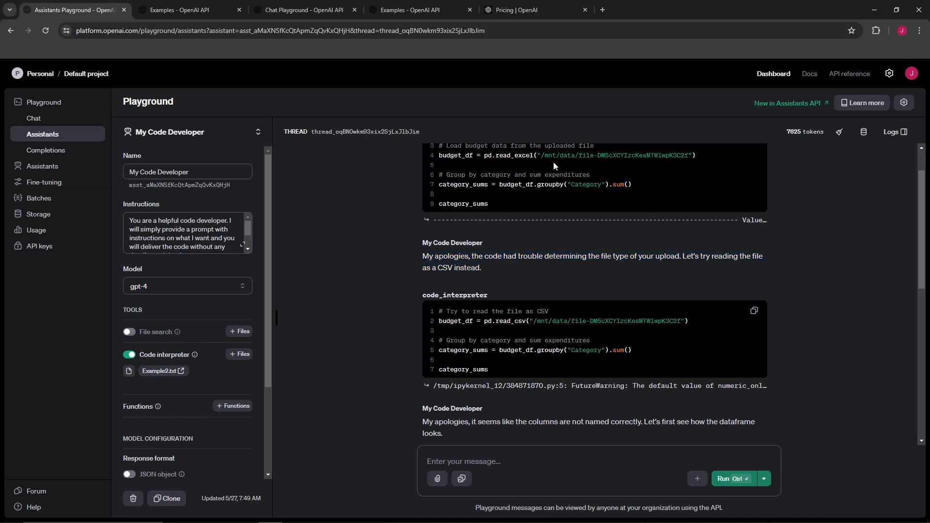
{"action": "scroll", "coordinate": [525, 431], "scroll_direction": "down", "scroll_amount": 1}
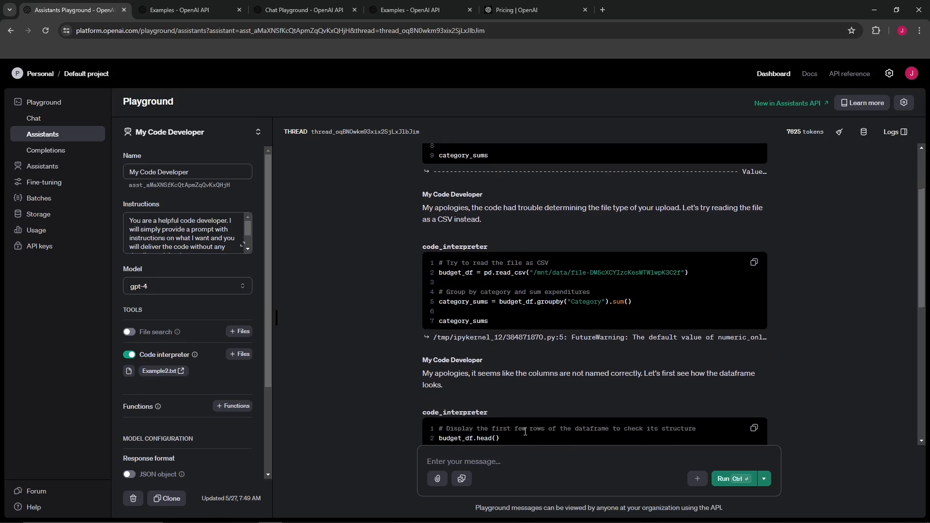
{"action": "left_click_drag", "start_coordinate": [473, 374], "coordinate": [713, 379]}
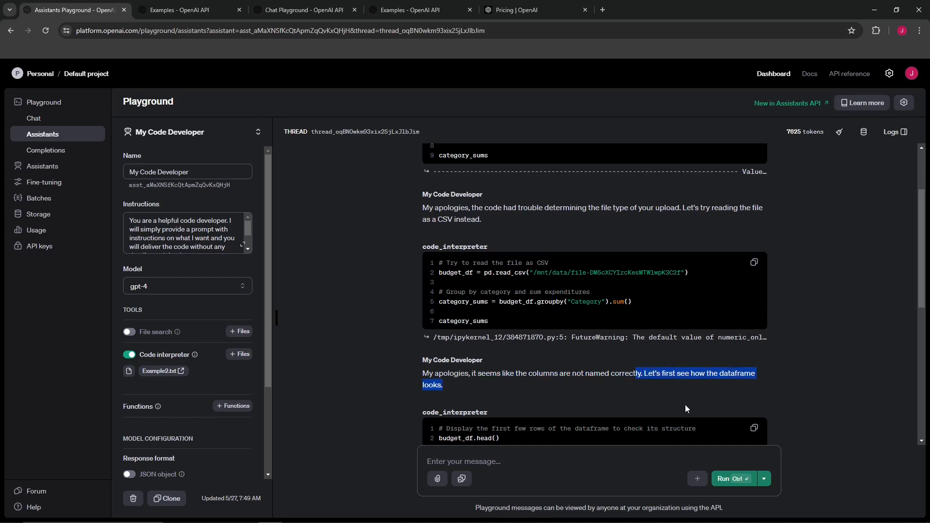
{"action": "scroll", "coordinate": [742, 391], "scroll_direction": "down", "scroll_amount": 2}
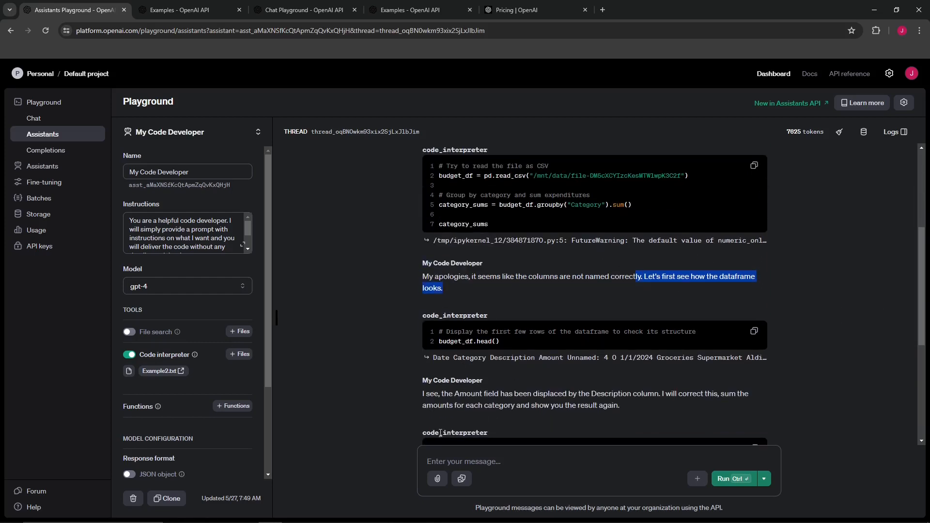
{"action": "scroll", "coordinate": [438, 368], "scroll_direction": "down", "scroll_amount": 1}
{"action": "left_click", "coordinate": [436, 312]}
{"action": "left_click_drag", "start_coordinate": [449, 310], "coordinate": [712, 351]}
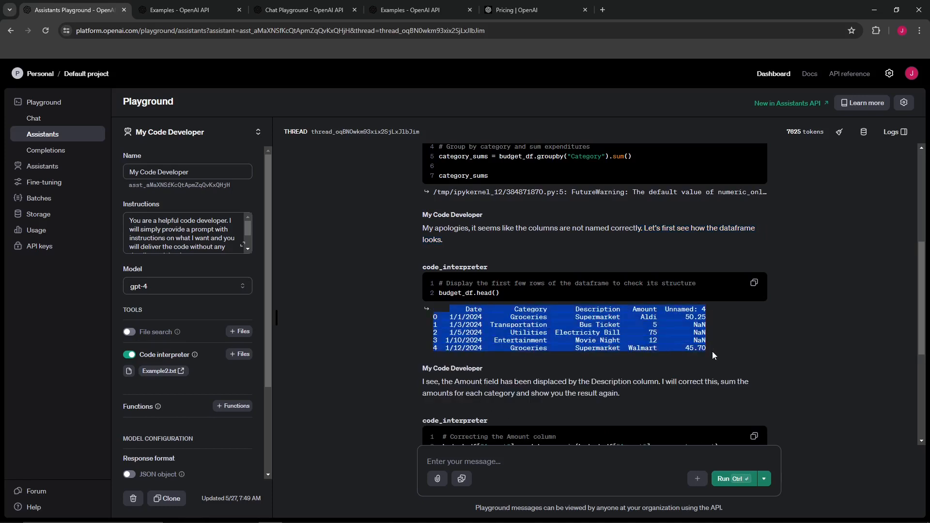
{"action": "left_click", "coordinate": [577, 360]}
{"action": "scroll", "coordinate": [576, 408], "scroll_direction": "down", "scroll_amount": 1}
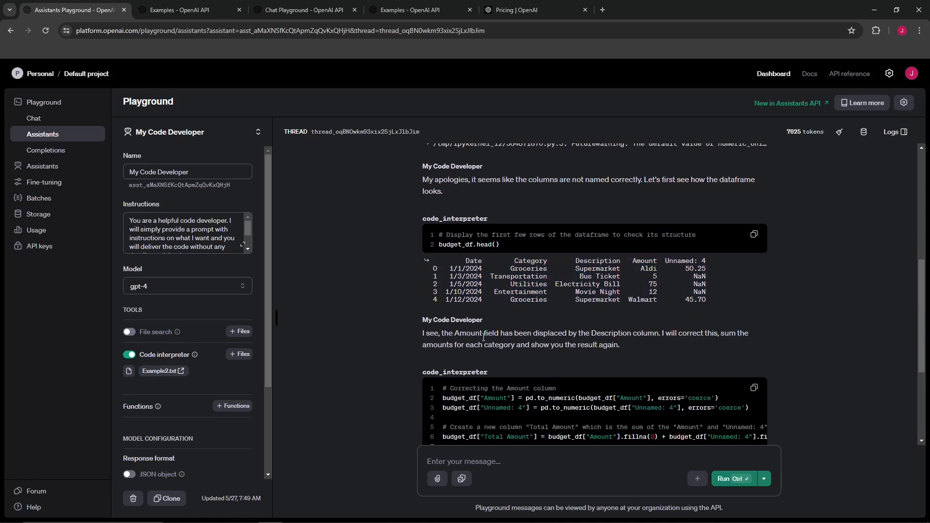
Highlight and read the assistant's correction message, the corrected pandas code and the category totals output
{"action": "left_click_drag", "start_coordinate": [494, 333], "coordinate": [739, 343]}
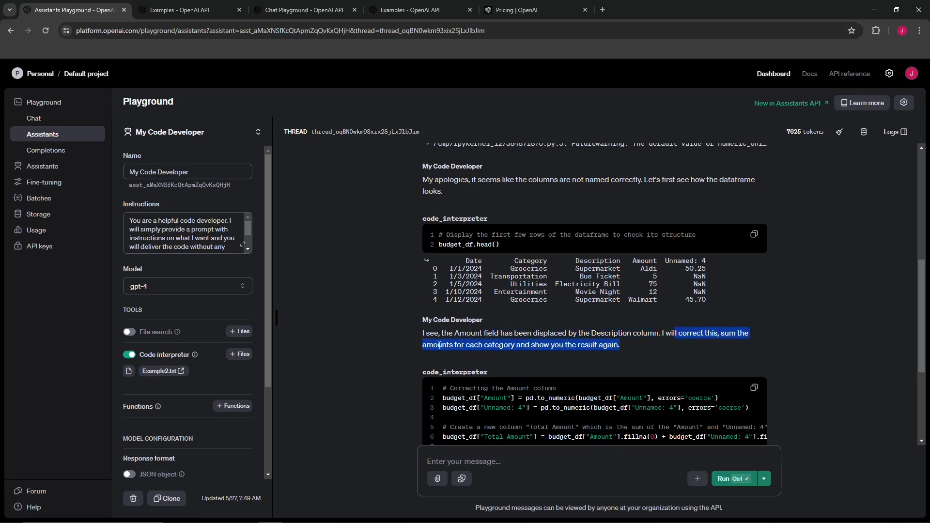
{"action": "left_click", "coordinate": [466, 354]}
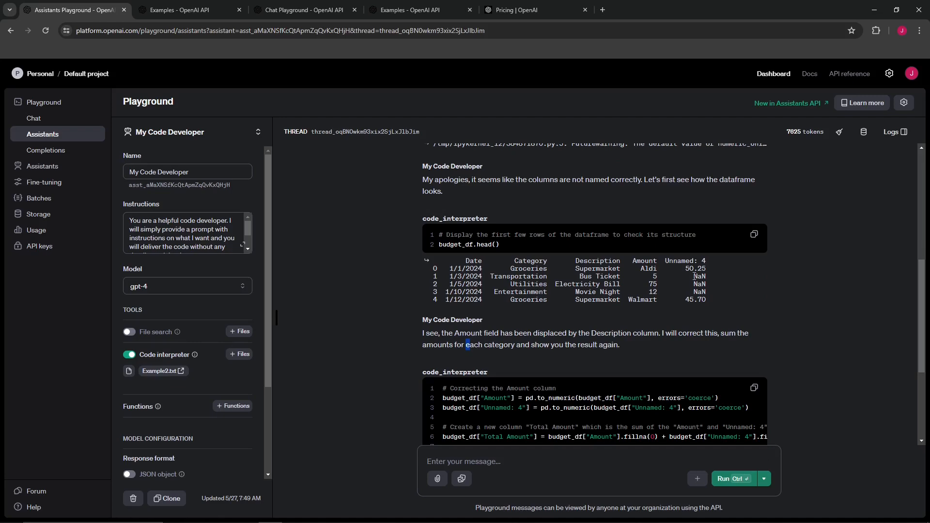
{"action": "left_click_drag", "start_coordinate": [694, 276], "coordinate": [679, 328]}
{"action": "left_click", "coordinate": [532, 366]}
{"action": "scroll", "coordinate": [490, 327], "scroll_direction": "down", "scroll_amount": 3}
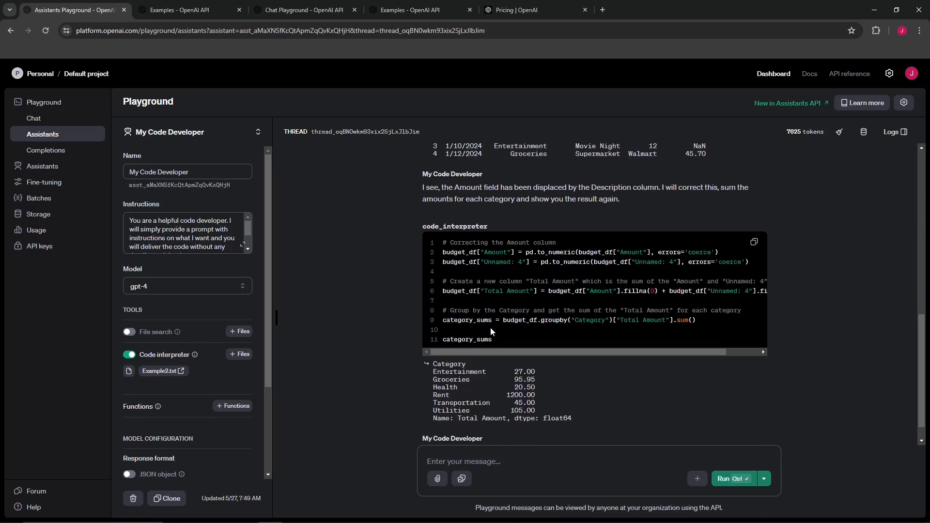
{"action": "left_click_drag", "start_coordinate": [446, 266], "coordinate": [676, 357]}
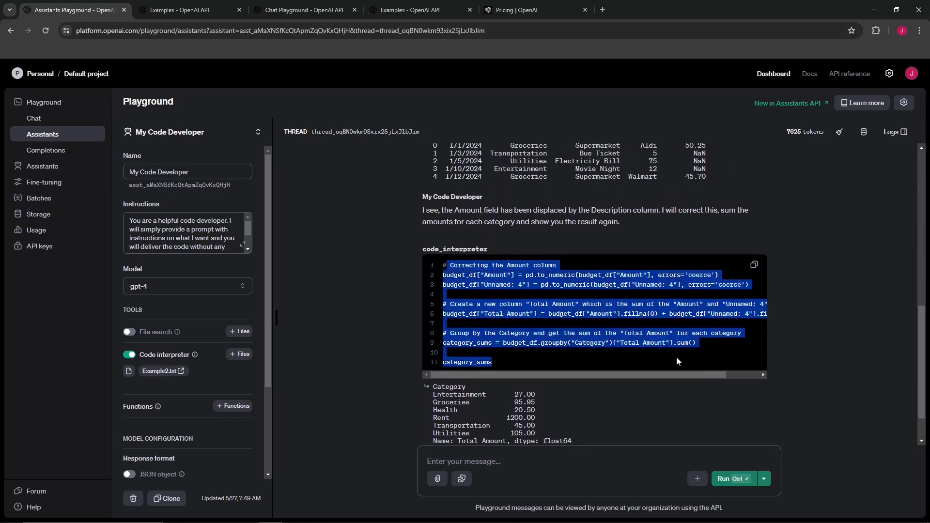
{"action": "scroll", "coordinate": [455, 309], "scroll_direction": "down", "scroll_amount": 1}
{"action": "left_click_drag", "start_coordinate": [432, 344], "coordinate": [537, 386]}
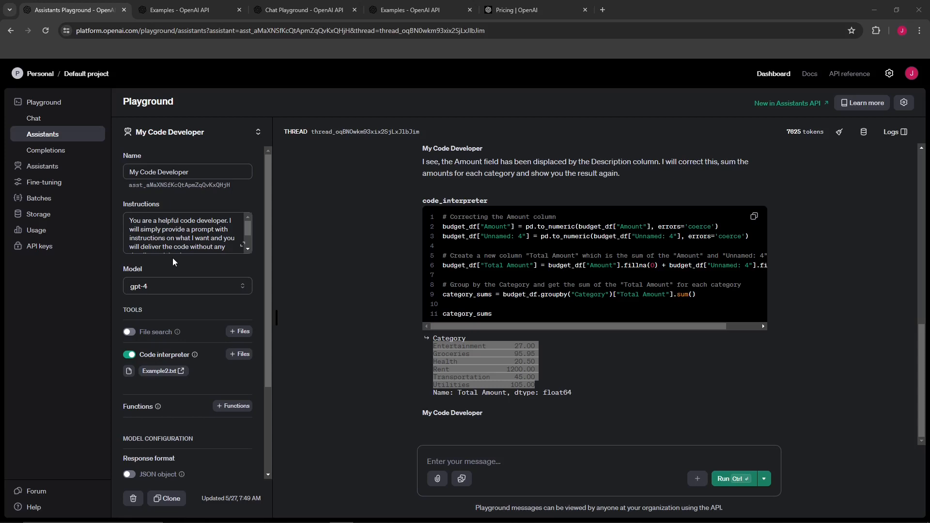
Open the assistants list and review the Blog Generator assistant's instructions and settings
{"action": "left_click", "coordinate": [49, 168]}
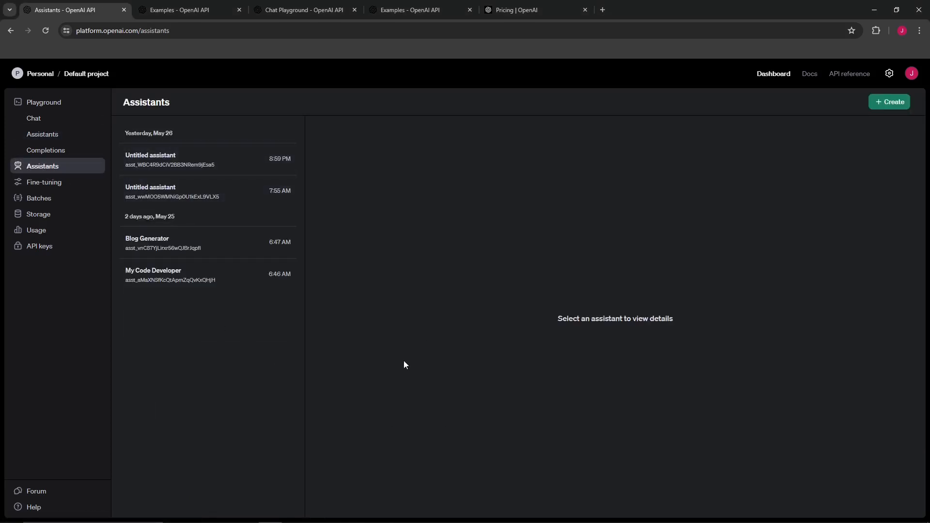
{"action": "left_click", "coordinate": [165, 249]}
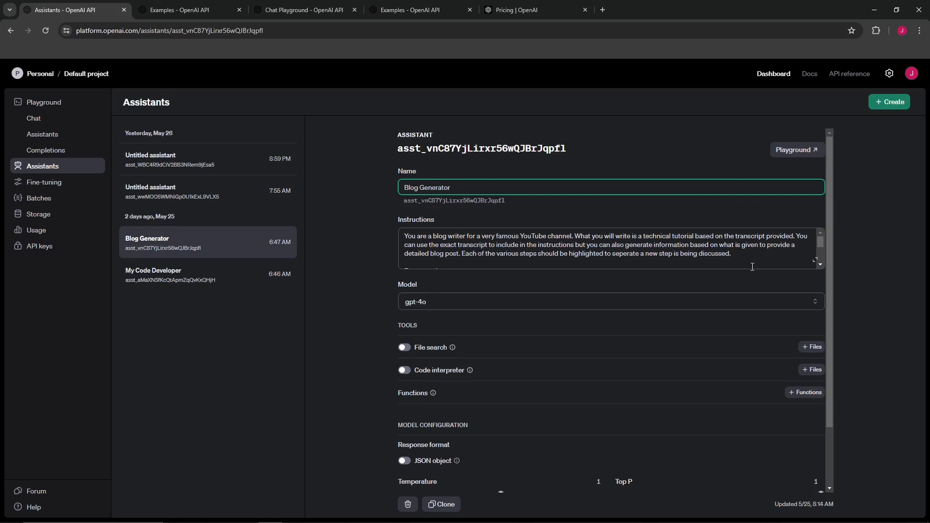
{"action": "scroll", "coordinate": [752, 267], "scroll_direction": "down", "scroll_amount": 3}
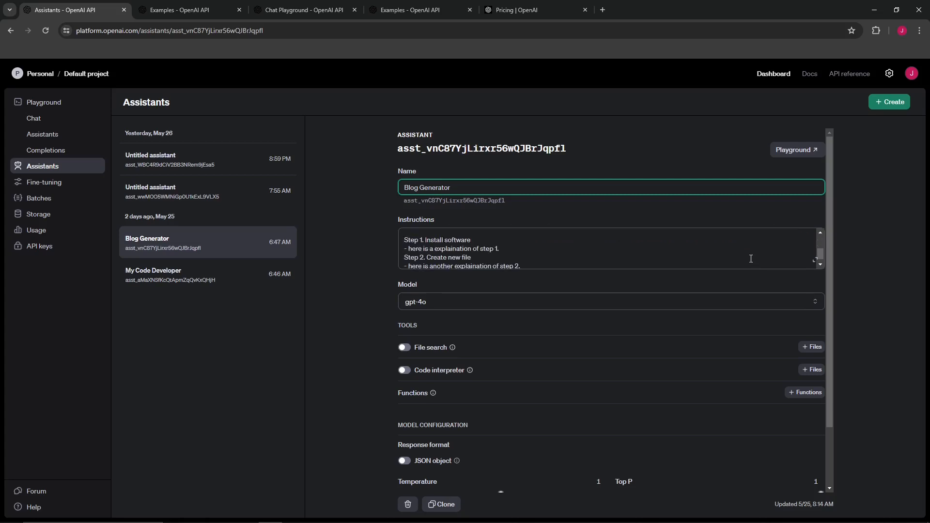
{"action": "scroll", "coordinate": [748, 258], "scroll_direction": "up", "scroll_amount": 3}
{"action": "scroll", "coordinate": [502, 277], "scroll_direction": "down", "scroll_amount": 1}
{"action": "scroll", "coordinate": [488, 213], "scroll_direction": "down", "scroll_amount": 3}
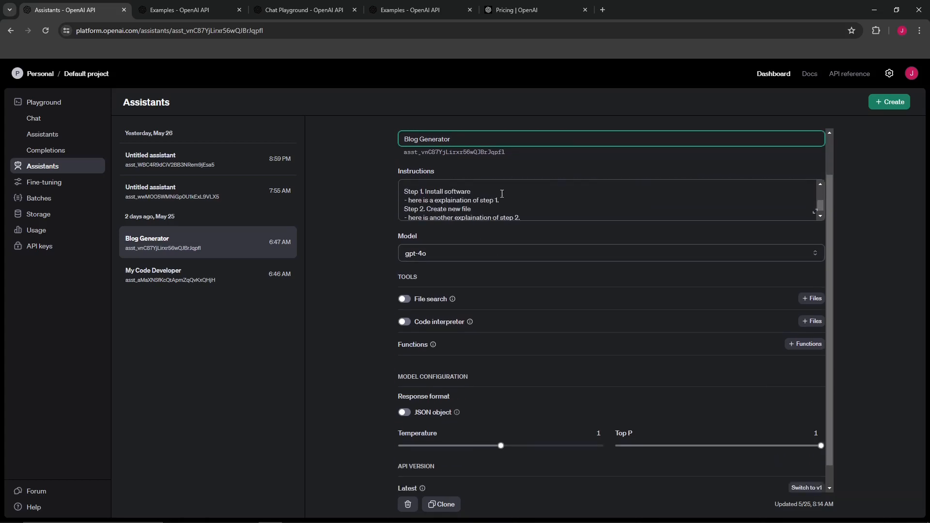
{"action": "scroll", "coordinate": [493, 199], "scroll_direction": "down", "scroll_amount": 1}
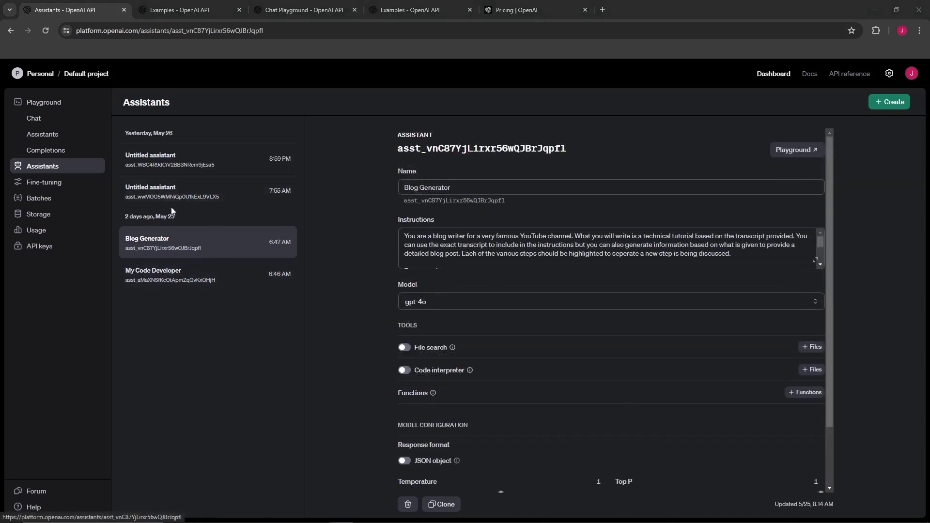
Open the untitled math tutor assistant and highlight its instructions text
{"action": "left_click", "coordinate": [187, 183]}
{"action": "left_click", "coordinate": [181, 155]}
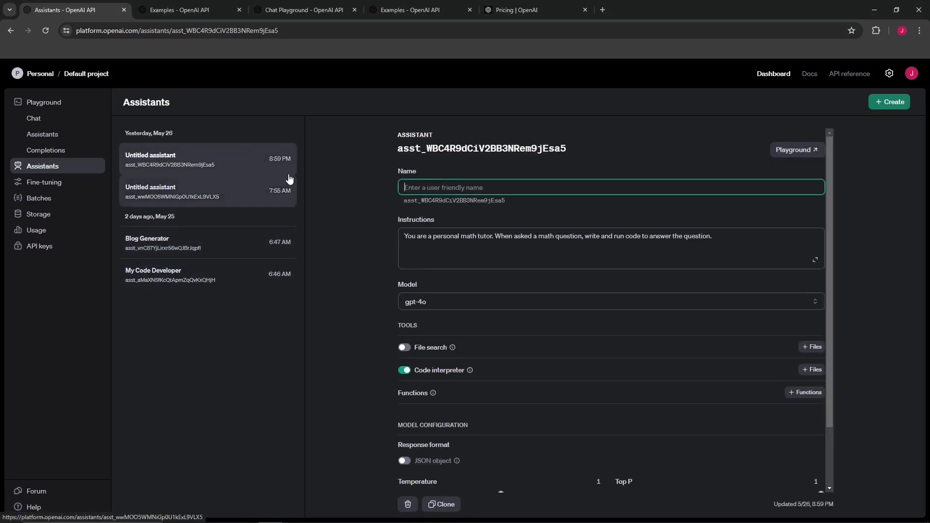
{"action": "left_click_drag", "start_coordinate": [714, 237], "coordinate": [406, 228]}
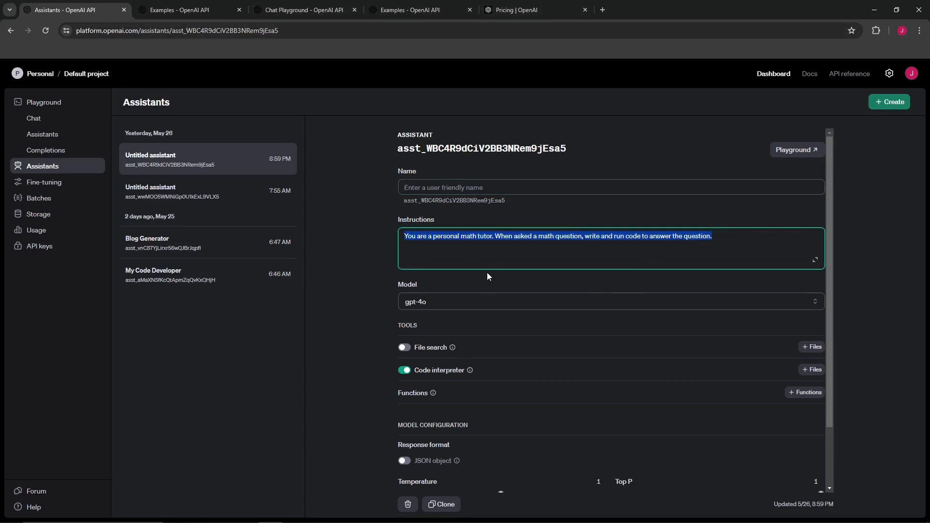
{"action": "left_click", "coordinate": [540, 239]}
{"action": "left_click_drag", "start_coordinate": [589, 240], "coordinate": [710, 241]}
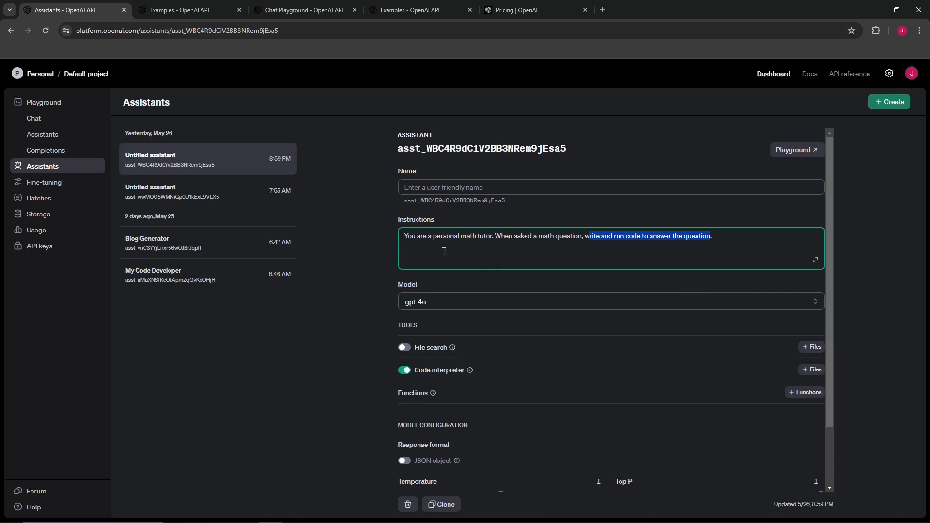
Inspect the other untitled assistant and the My Code Developer assistant's settings
{"action": "left_click", "coordinate": [203, 190]}
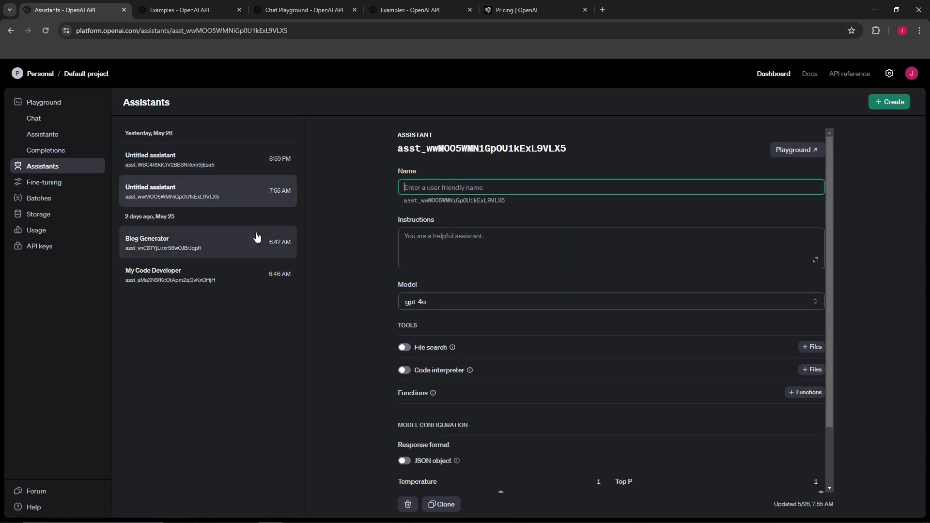
{"action": "left_click", "coordinate": [182, 283]}
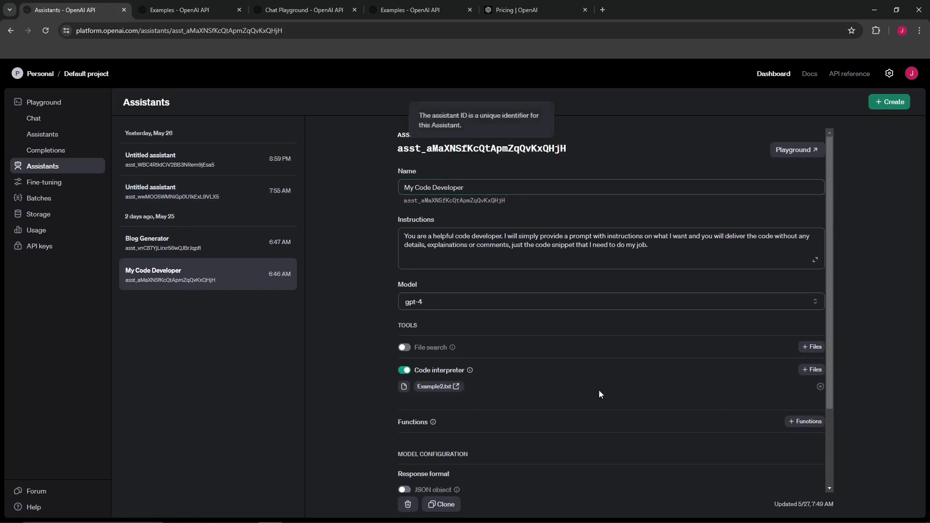
{"action": "scroll", "coordinate": [496, 213], "scroll_direction": "down", "scroll_amount": 2}
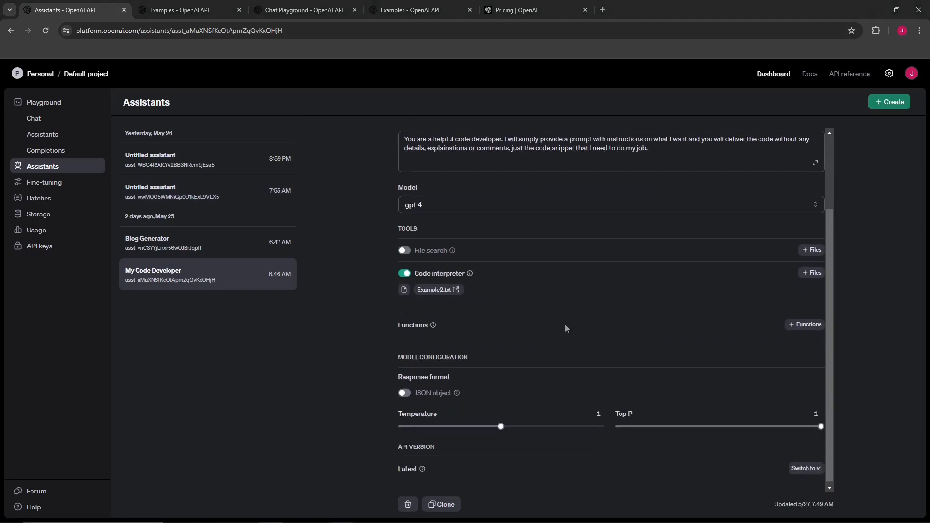
Open the Fine-tuning page and its documentation guide, highlighting the introduction's benefit list
{"action": "left_click", "coordinate": [42, 187]}
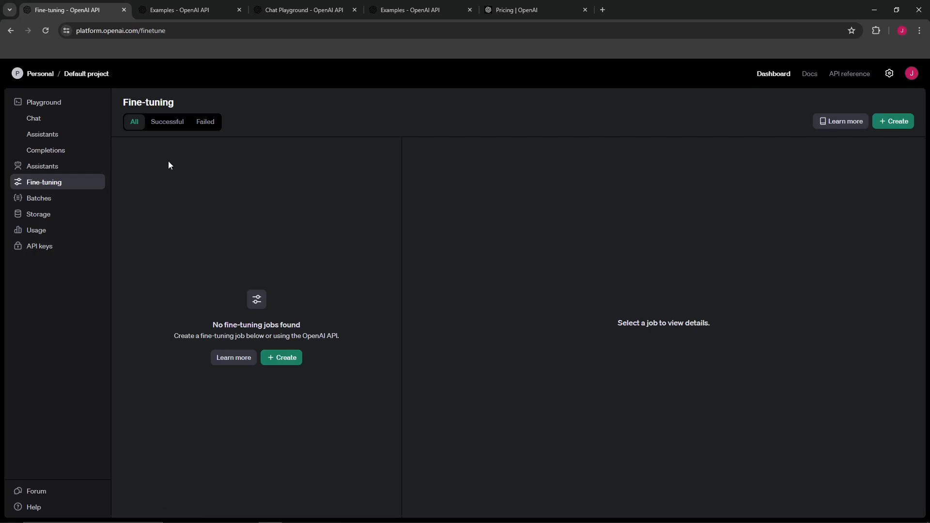
{"action": "left_click", "coordinate": [229, 359]}
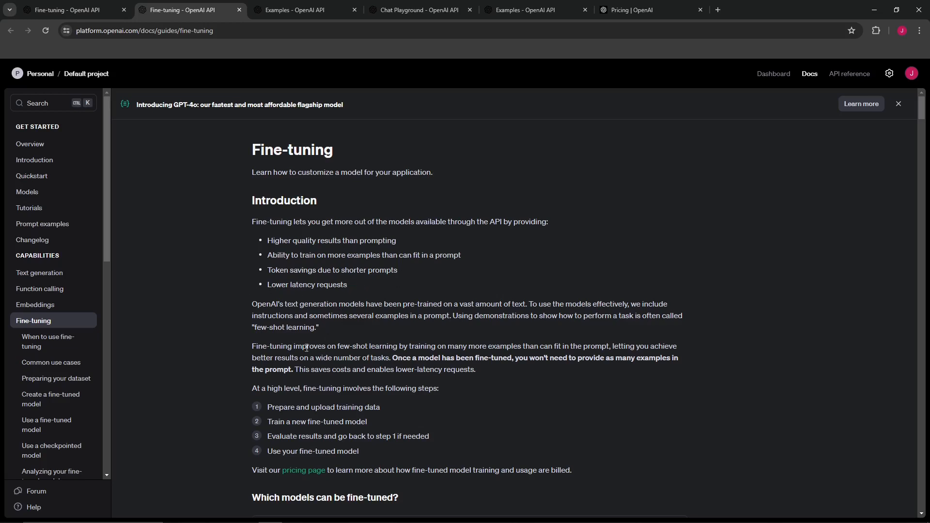
{"action": "left_click_drag", "start_coordinate": [277, 254], "coordinate": [460, 256]}
{"action": "scroll", "coordinate": [391, 369], "scroll_direction": "down", "scroll_amount": 2}
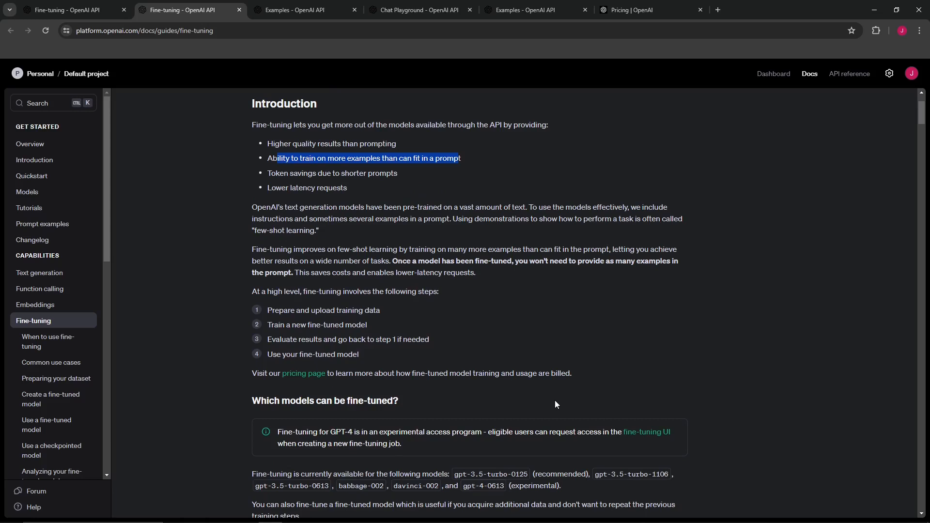
Open the Batches page and its Batch API guide, reading the overview use cases and getting-started steps
{"action": "left_click", "coordinate": [76, 14]}
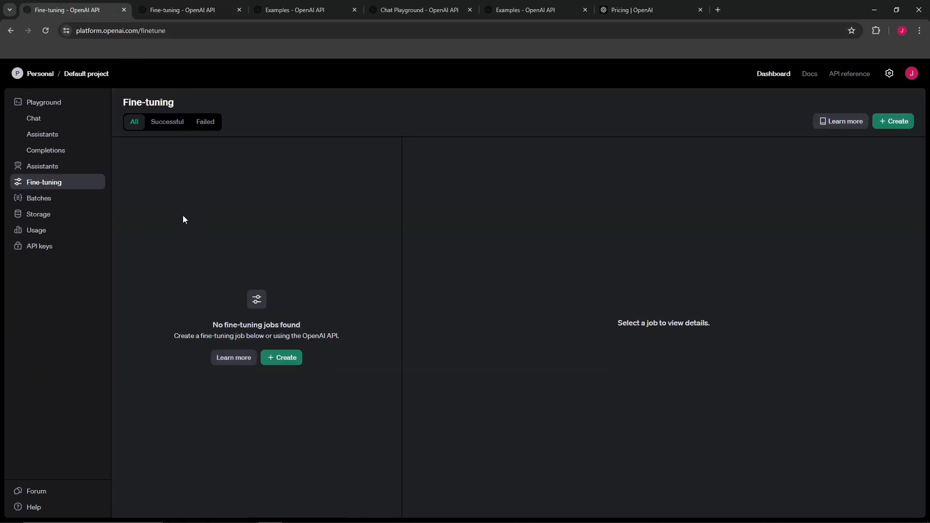
{"action": "left_click", "coordinate": [49, 198]}
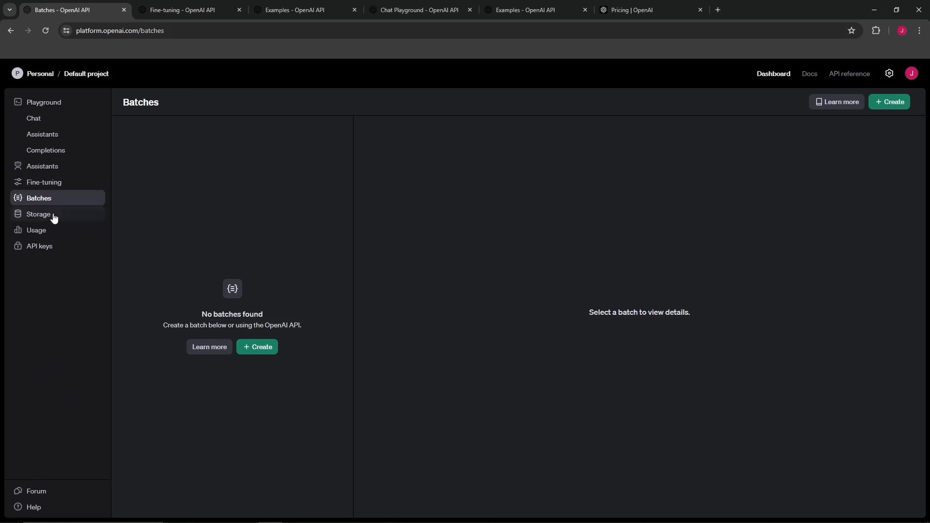
{"action": "left_click", "coordinate": [210, 347]}
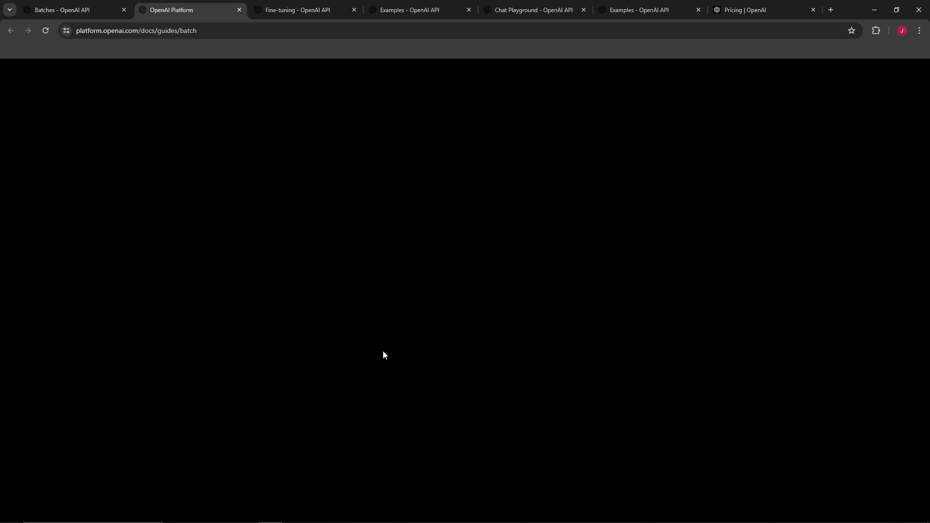
{"action": "scroll", "coordinate": [561, 281], "scroll_direction": "down", "scroll_amount": 2}
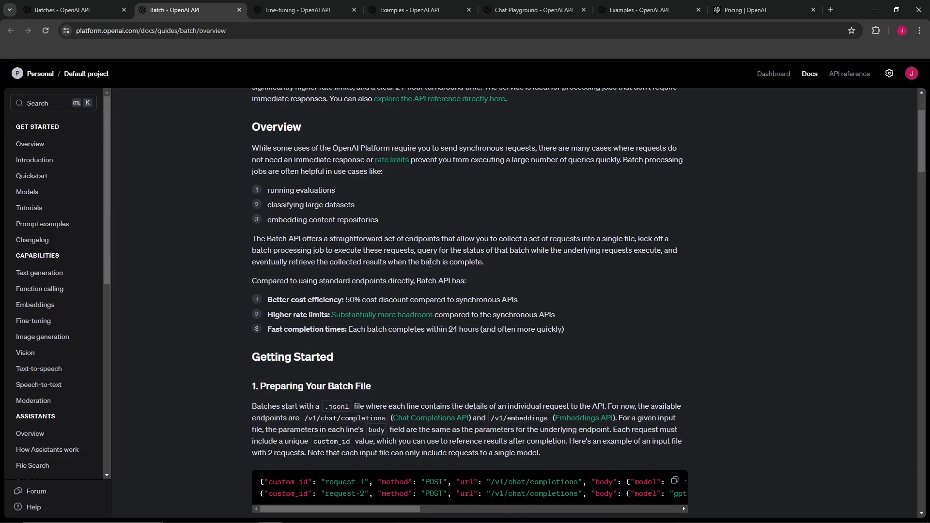
{"action": "left_click_drag", "start_coordinate": [275, 190], "coordinate": [335, 191]}
{"action": "left_click_drag", "start_coordinate": [267, 220], "coordinate": [377, 221]}
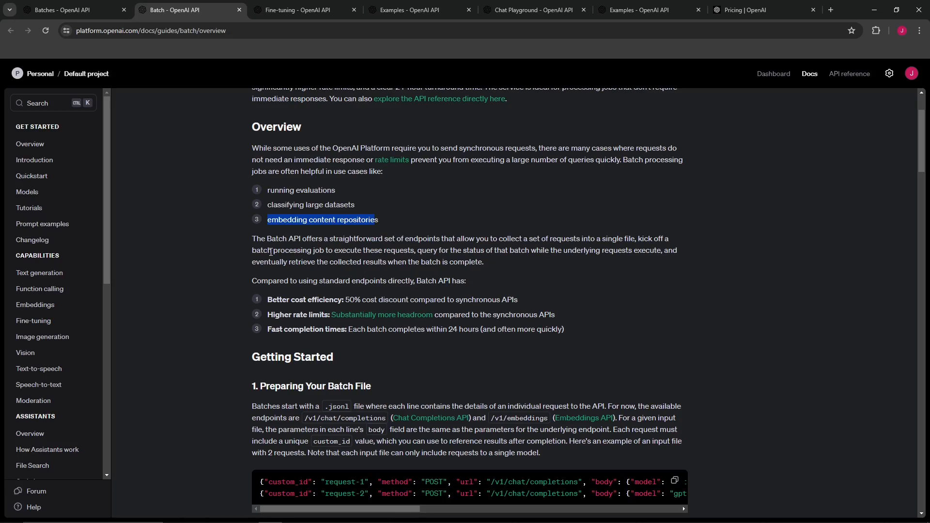
{"action": "scroll", "coordinate": [281, 309], "scroll_direction": "down", "scroll_amount": 2}
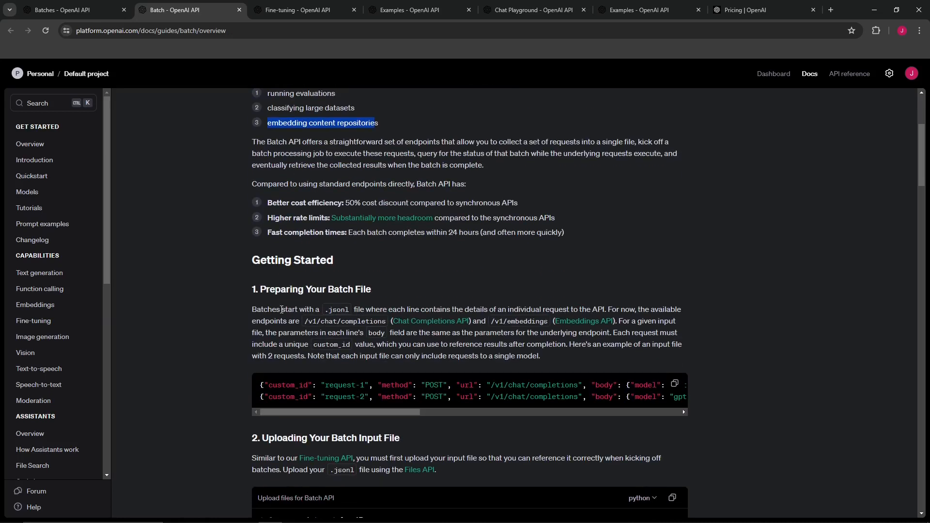
{"action": "scroll", "coordinate": [282, 309], "scroll_direction": "down", "scroll_amount": 4}
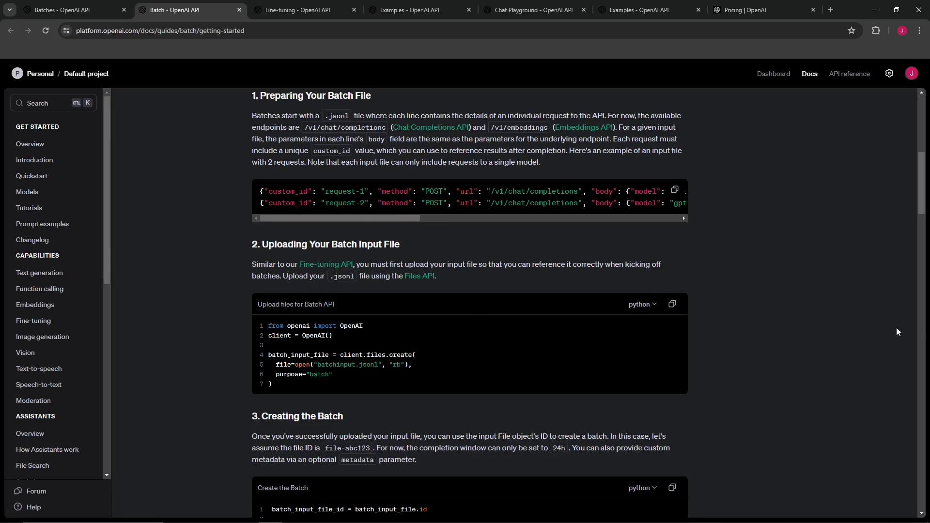
Return to the dashboard and open the Storage file list
{"action": "left_click", "coordinate": [74, 11]}
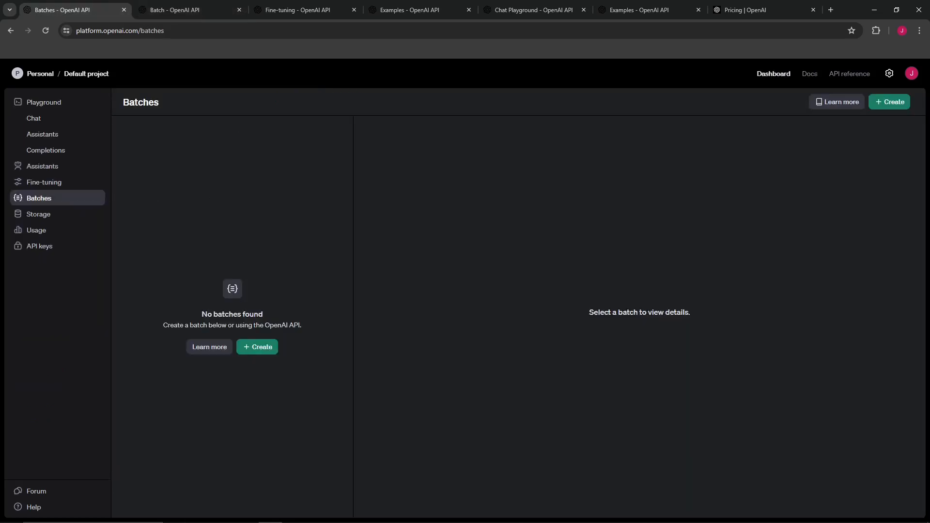
{"action": "left_click", "coordinate": [39, 214]}
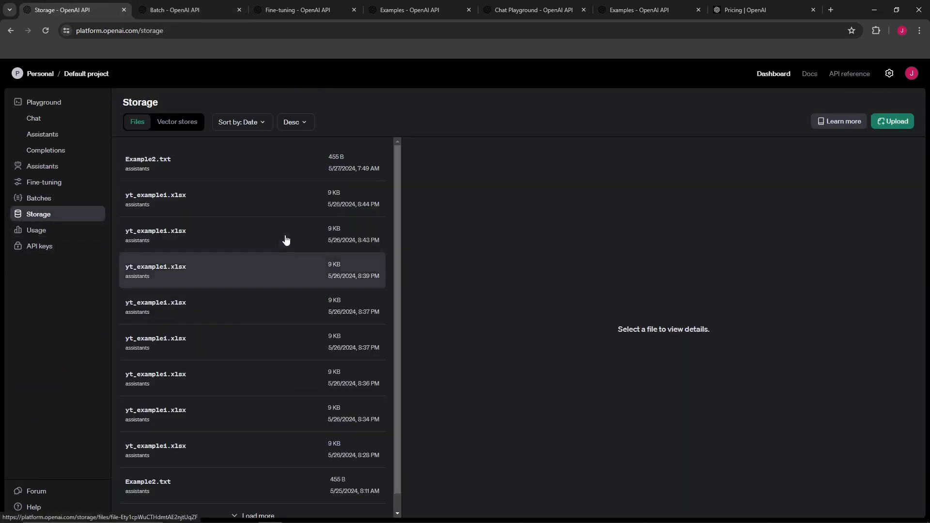
Scroll through the stored files list and open the Usage page
{"action": "scroll", "coordinate": [278, 264], "scroll_direction": "down", "scroll_amount": 1}
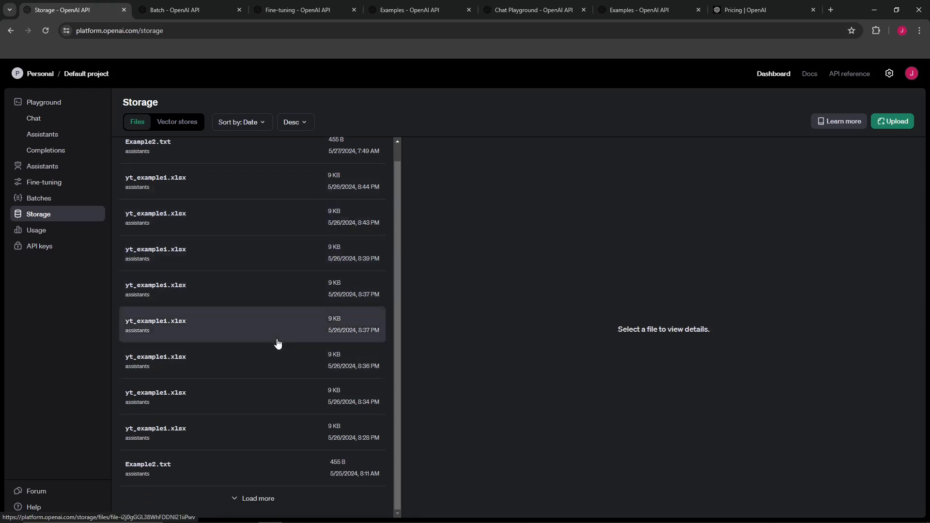
{"action": "scroll", "coordinate": [248, 202], "scroll_direction": "up", "scroll_amount": 1}
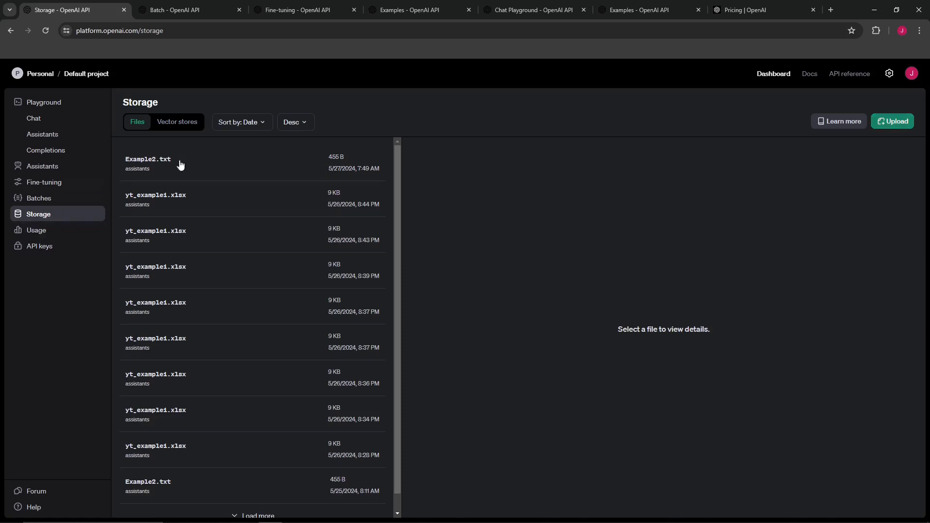
{"action": "left_click", "coordinate": [36, 232]}
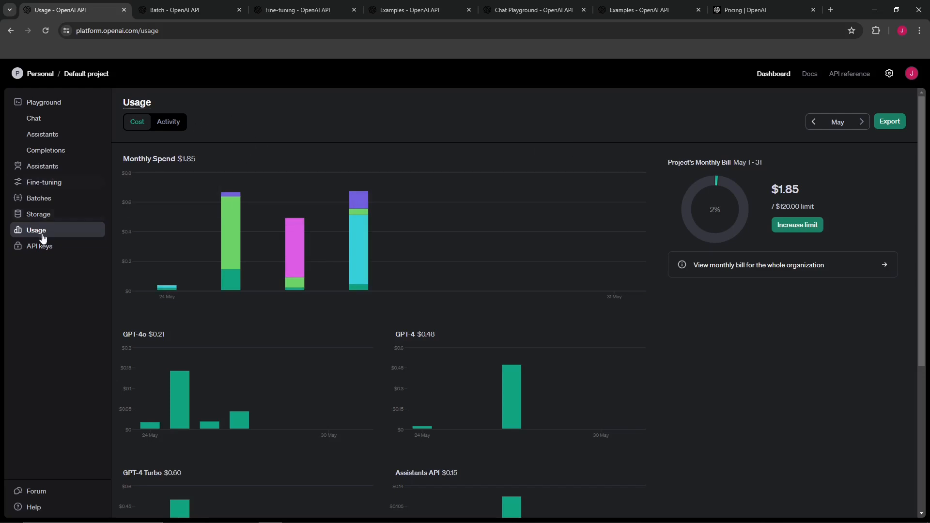
Examine the daily cost breakdown of each bar in the Monthly Spend chart
{"action": "mouse_move", "coordinate": [165, 271]}
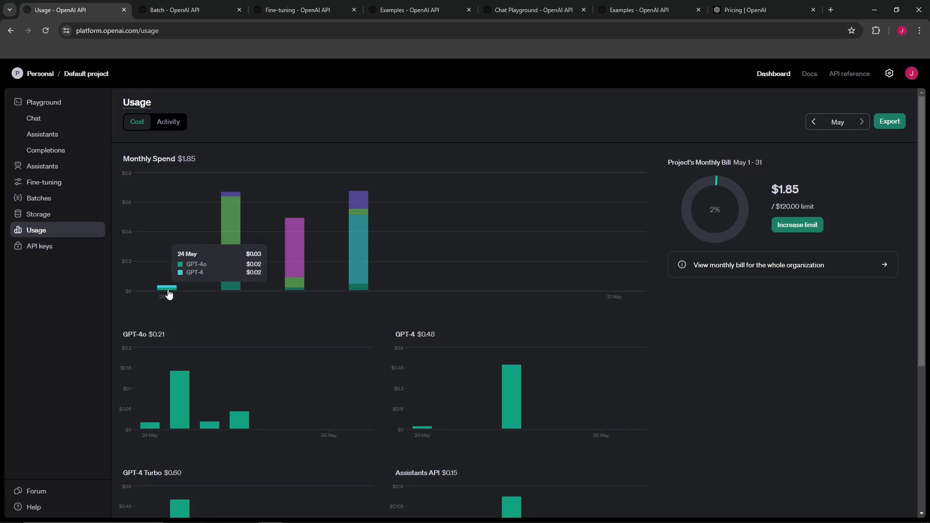
{"action": "mouse_move", "coordinate": [231, 247]}
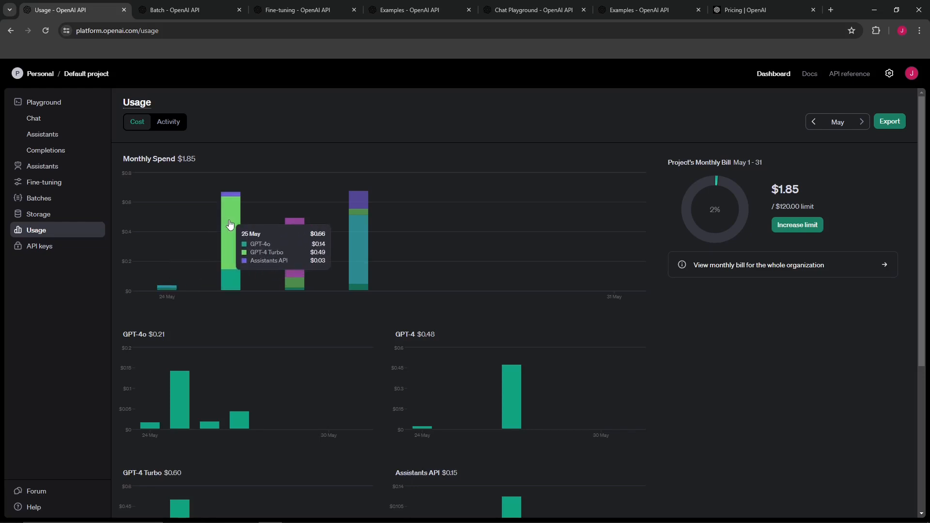
{"action": "mouse_move", "coordinate": [297, 244]}
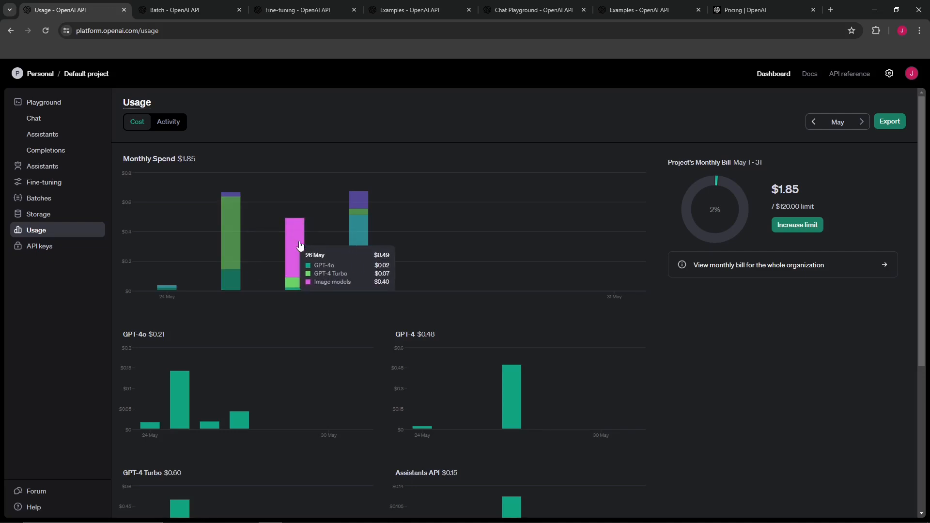
{"action": "mouse_move", "coordinate": [227, 230]}
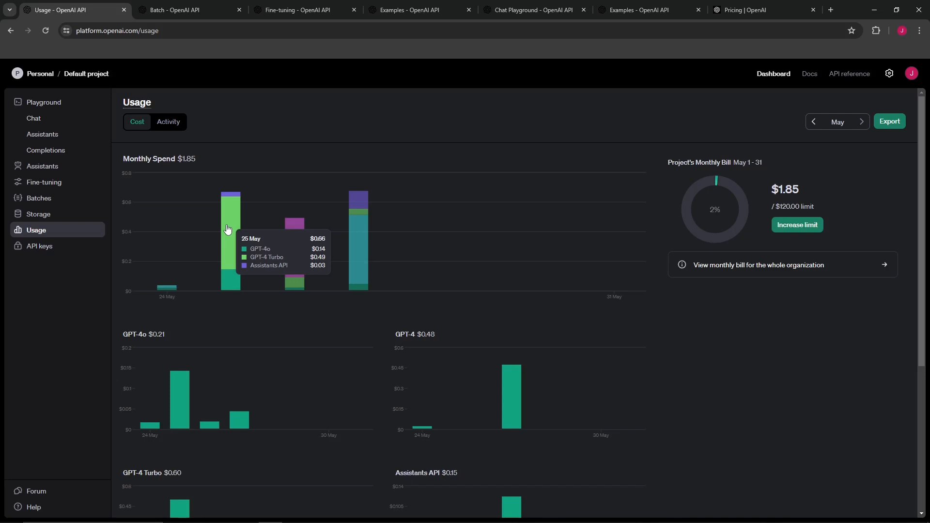
{"action": "mouse_move", "coordinate": [358, 244]}
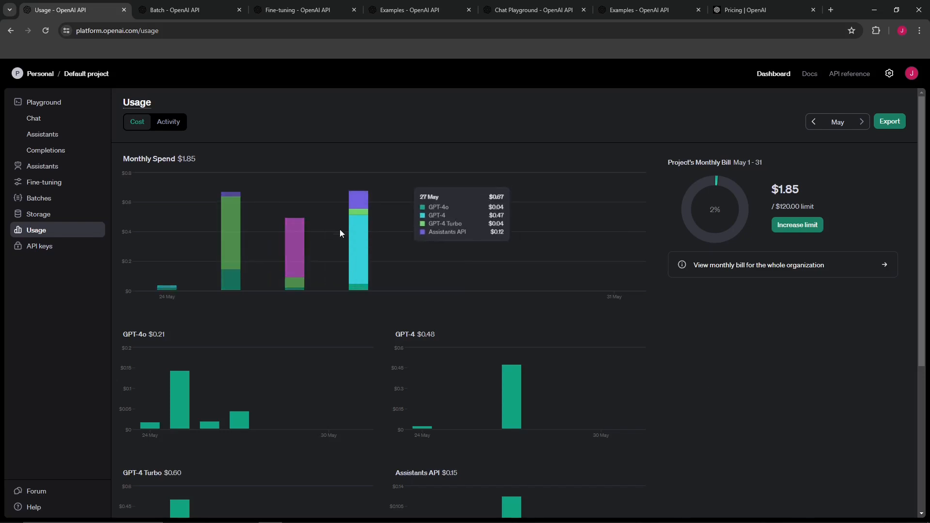
{"action": "mouse_move", "coordinate": [155, 422]}
Scroll through the per-model cost charts below the monthly spend overview
{"action": "scroll", "coordinate": [361, 357], "scroll_direction": "down", "scroll_amount": 5}
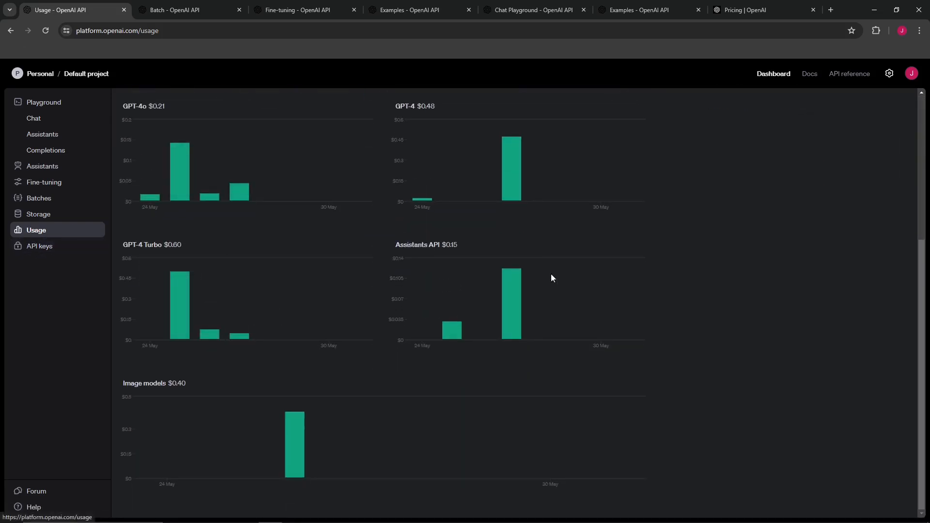
{"action": "scroll", "coordinate": [576, 286], "scroll_direction": "up", "scroll_amount": 1}
{"action": "scroll", "coordinate": [579, 288], "scroll_direction": "up", "scroll_amount": 3}
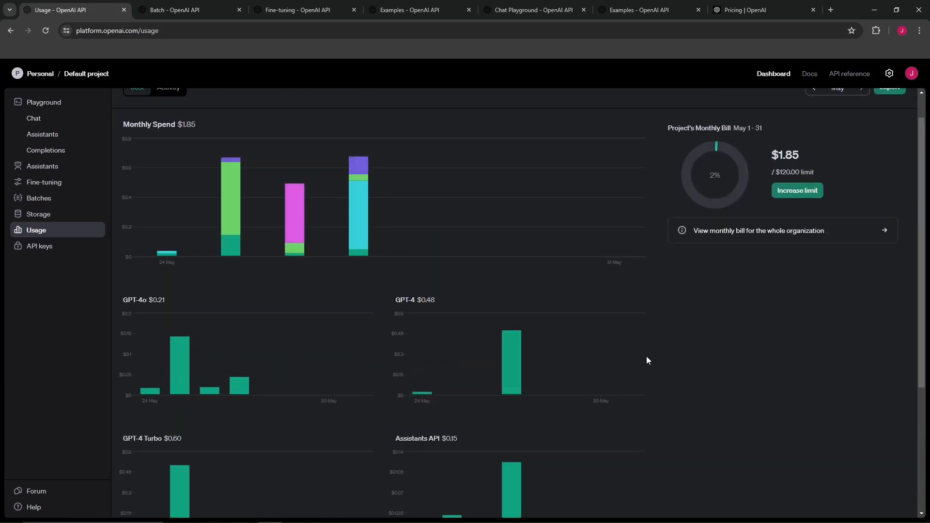
{"action": "scroll", "coordinate": [657, 347], "scroll_direction": "up", "scroll_amount": 1}
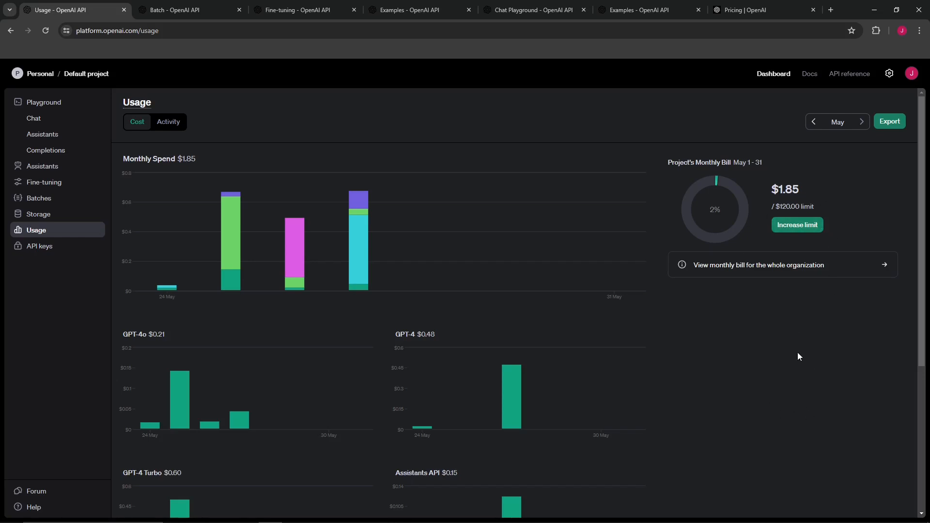
{"action": "scroll", "coordinate": [796, 356], "scroll_direction": "down", "scroll_amount": 5}
{"action": "scroll", "coordinate": [693, 411], "scroll_direction": "up", "scroll_amount": 5}
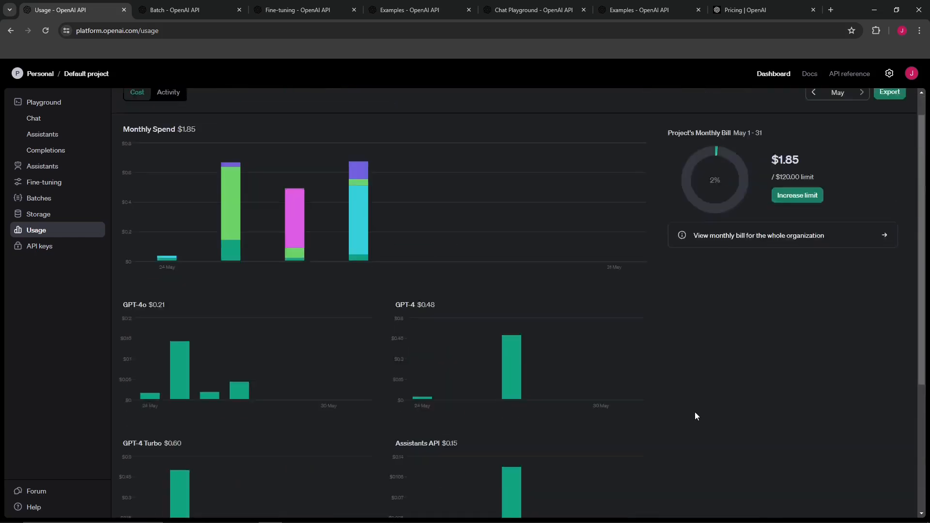